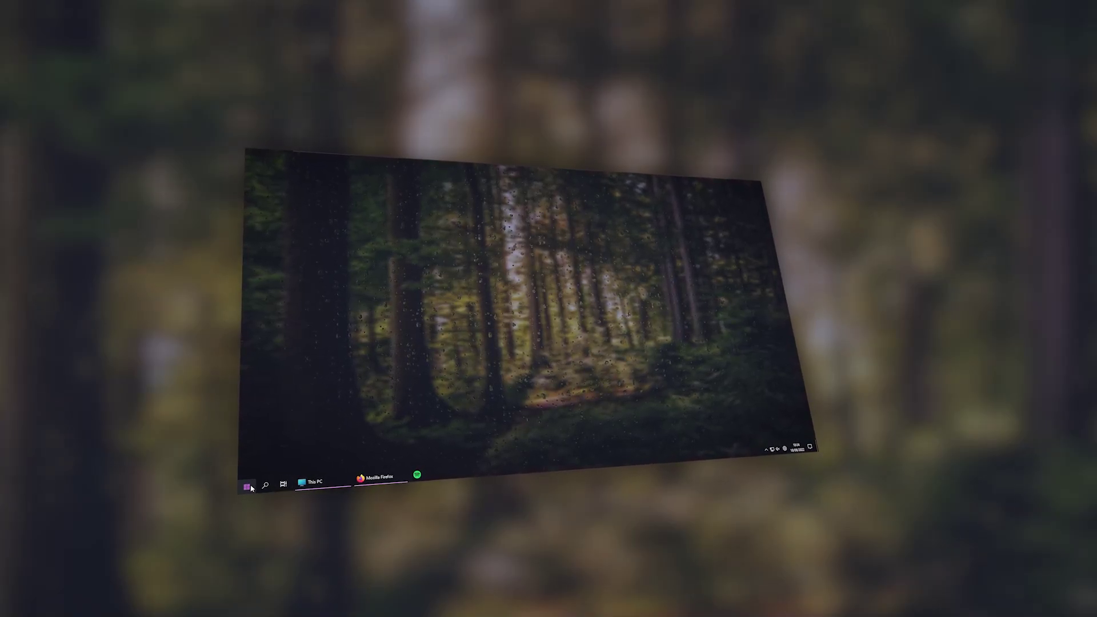
Open and close the tiles-only Start menu twice to show it off.
left_click(249, 487)
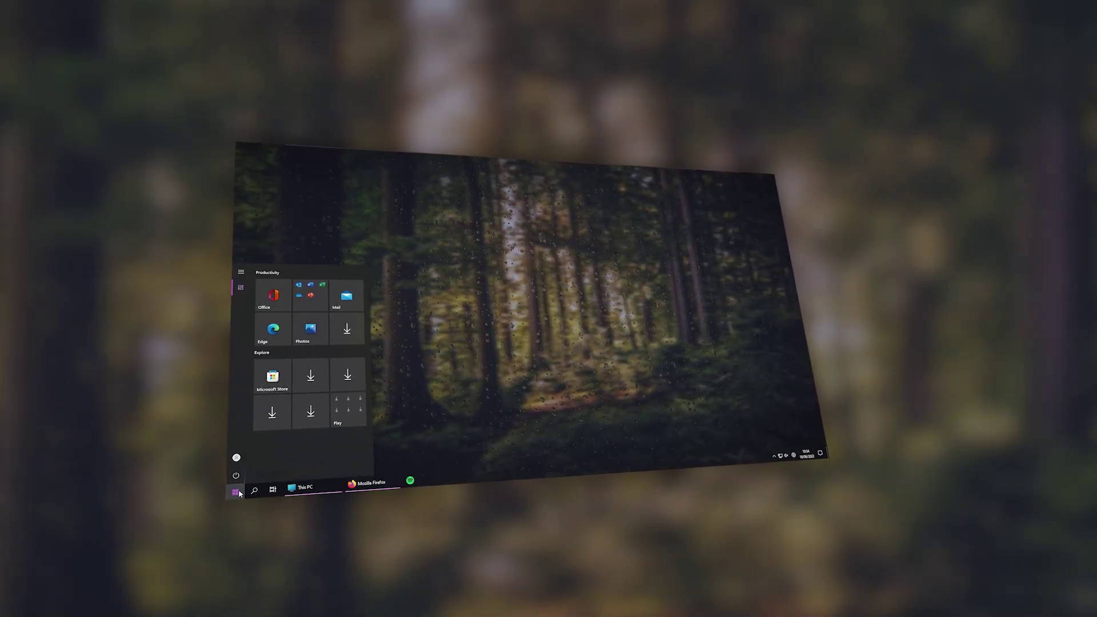
left_click(238, 493)
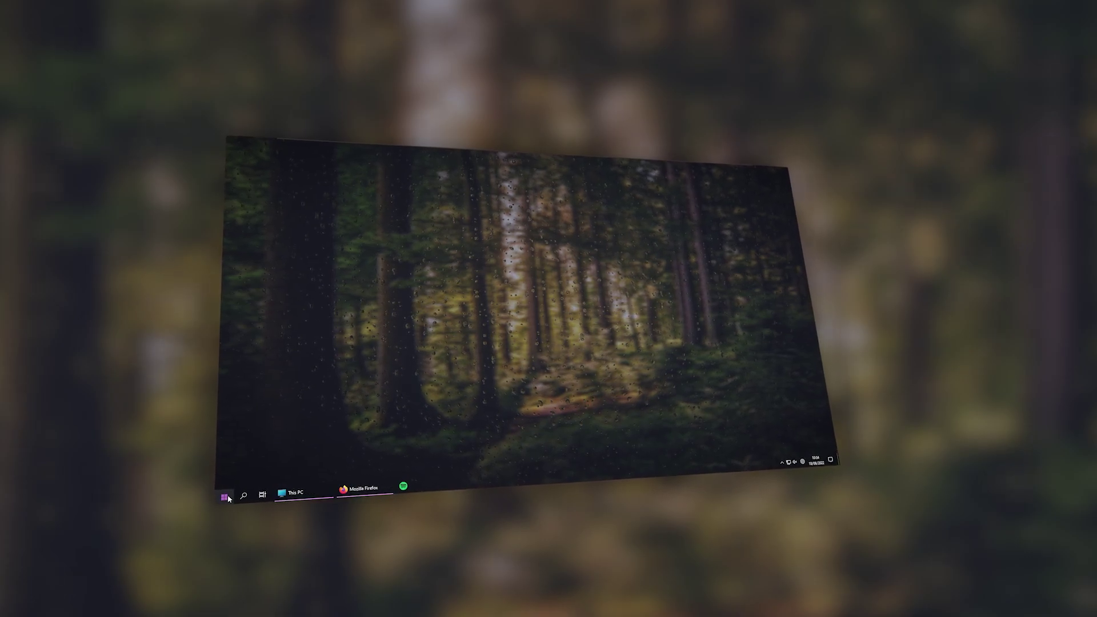
left_click(224, 498)
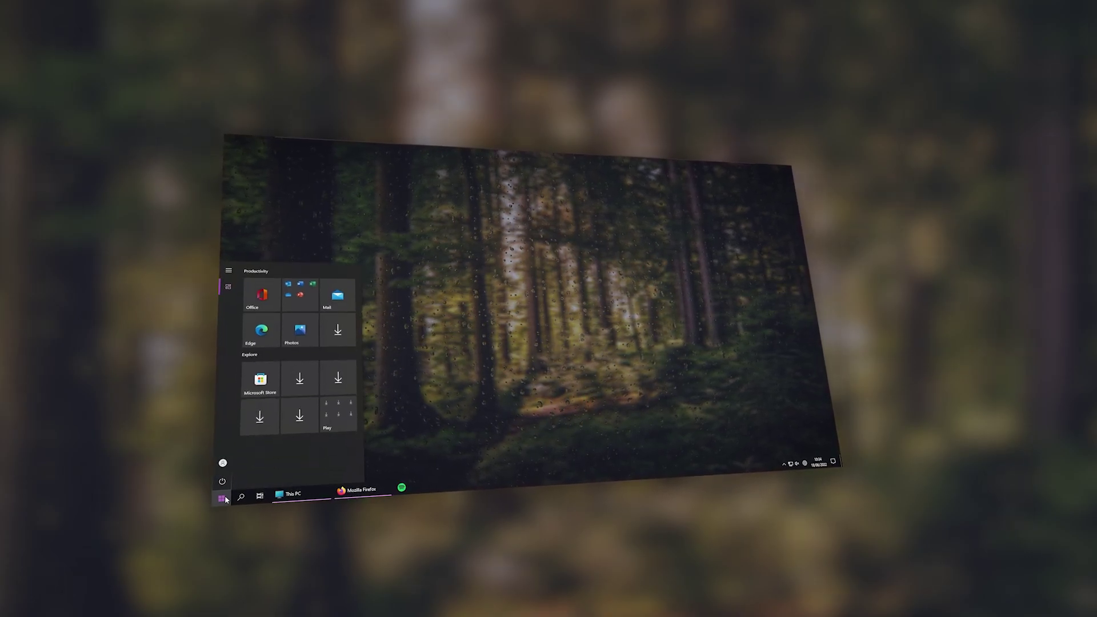
left_click(417, 442)
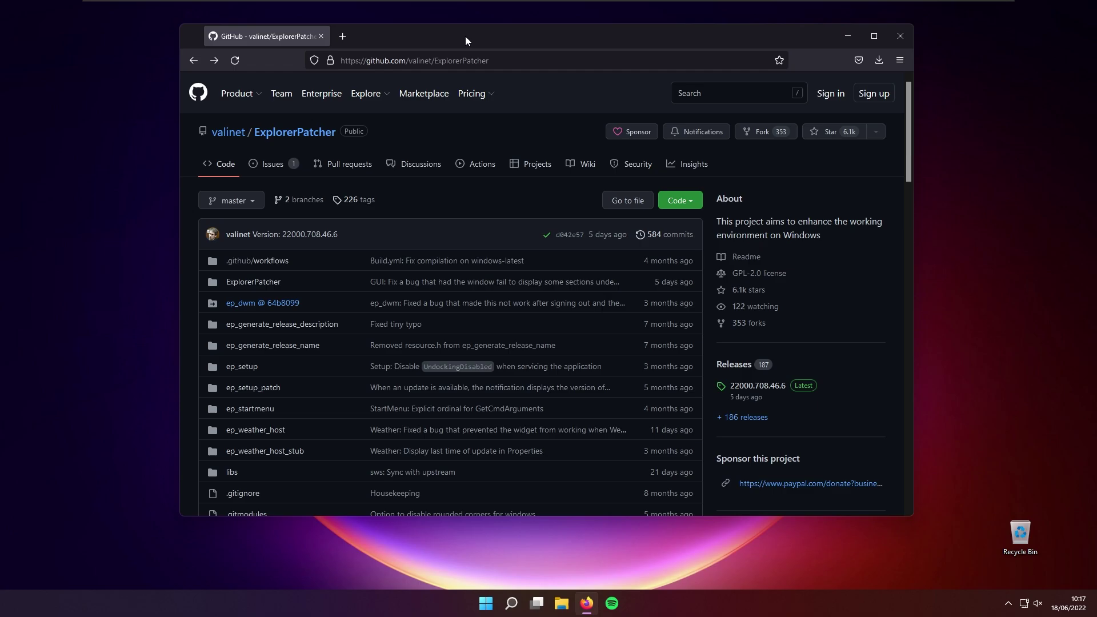
Go to Releases and scroll to release 22000.708.46.6's assets showing ep_setup.exe.
left_click(734, 365)
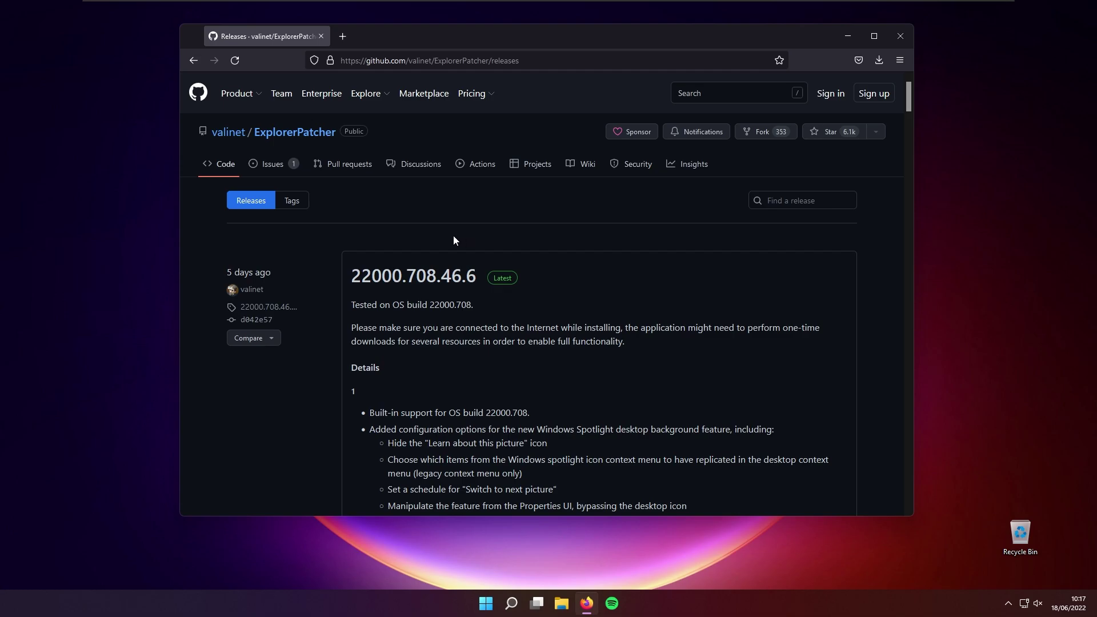
scroll(454, 235, "down", 2)
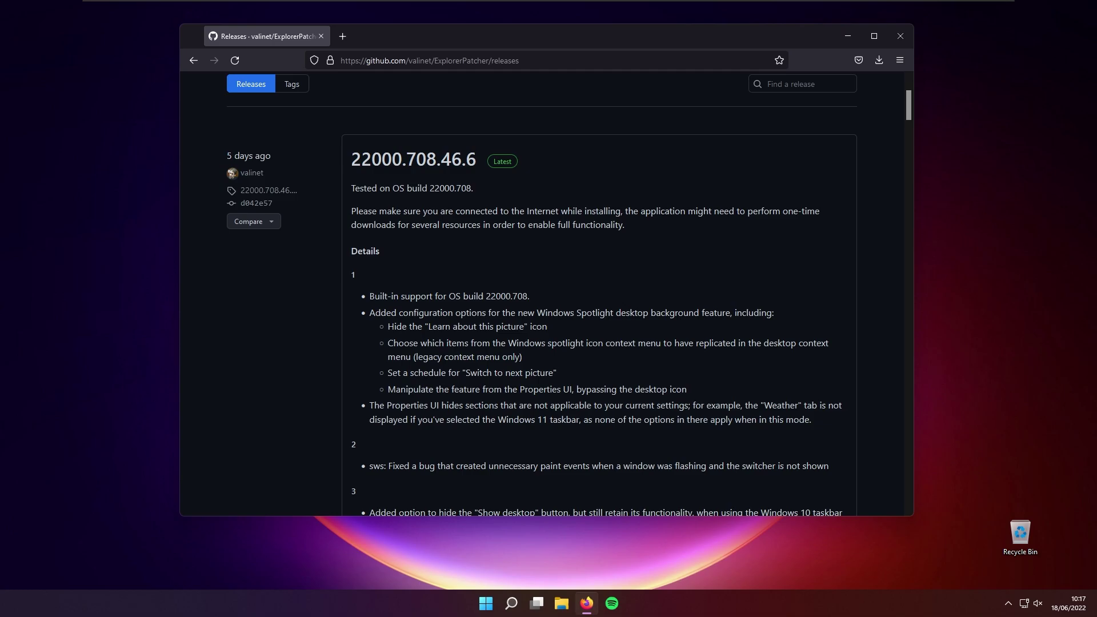
scroll(335, 154, "up", 2)
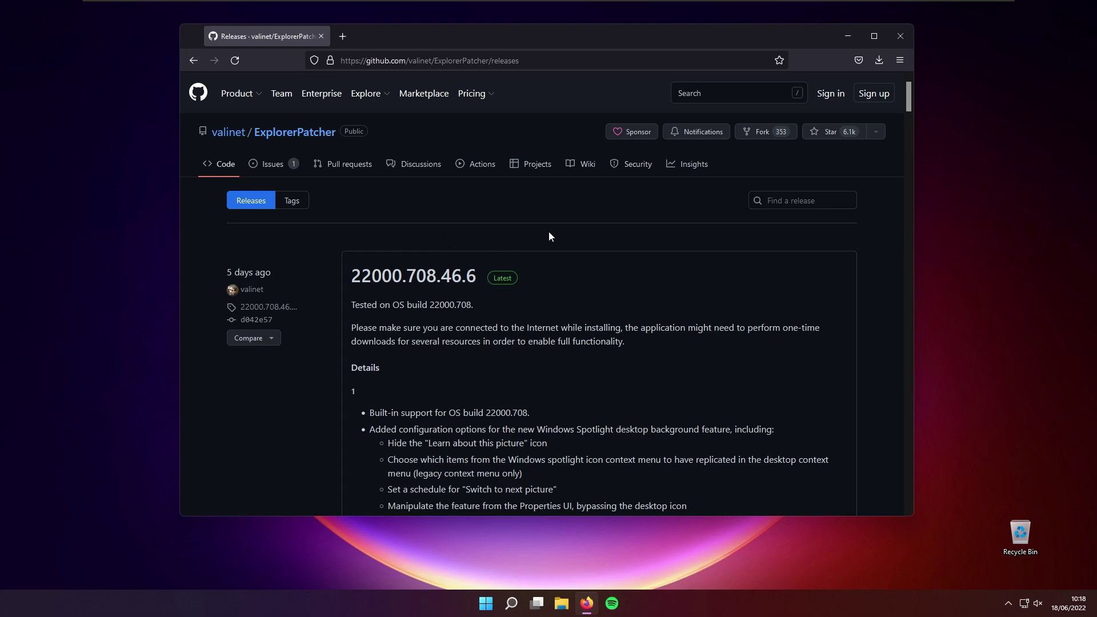
scroll(549, 235, "down", 4)
scroll(548, 228, "down", 7)
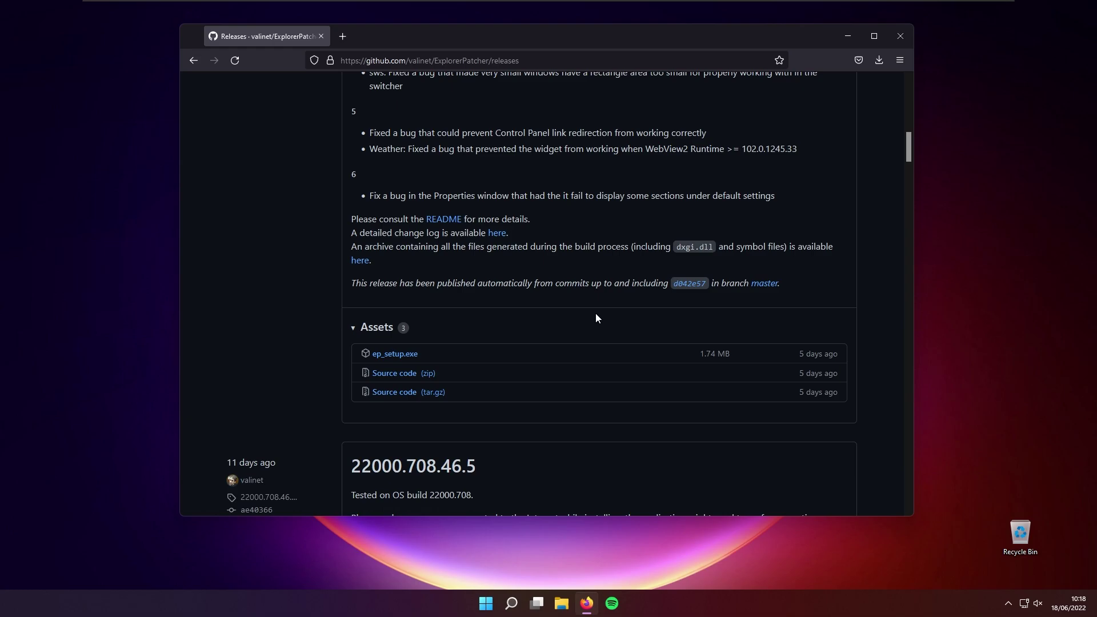
Run ep_setup.exe from Firefox's downloads, approve the UAC prompt, and minimize Firefox.
left_click(879, 62)
right_click(751, 88)
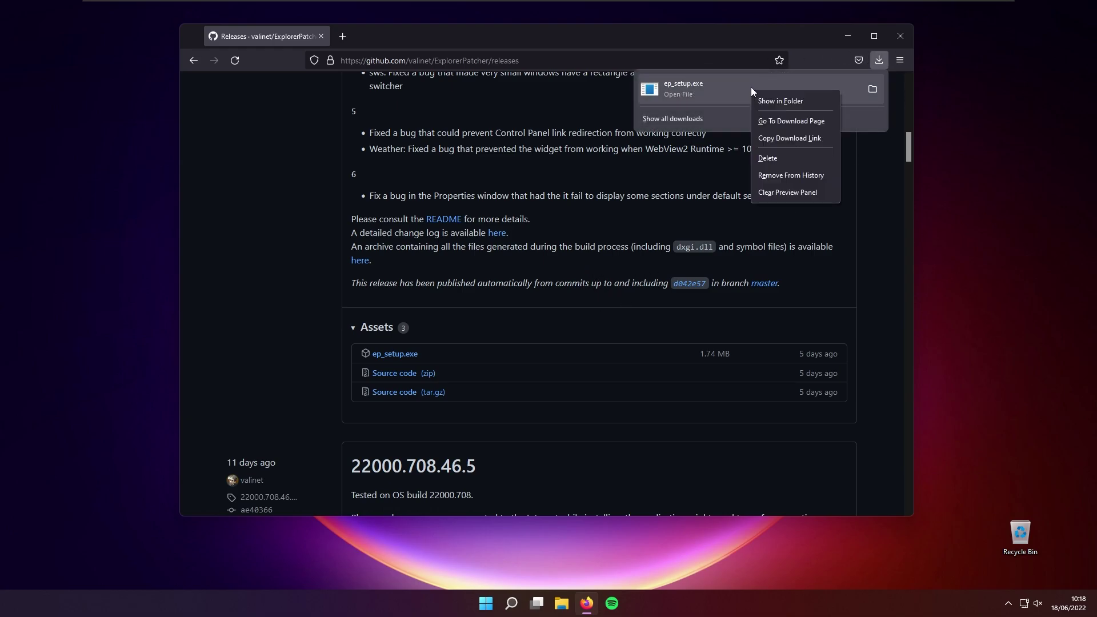
left_click(728, 88)
left_click(730, 89)
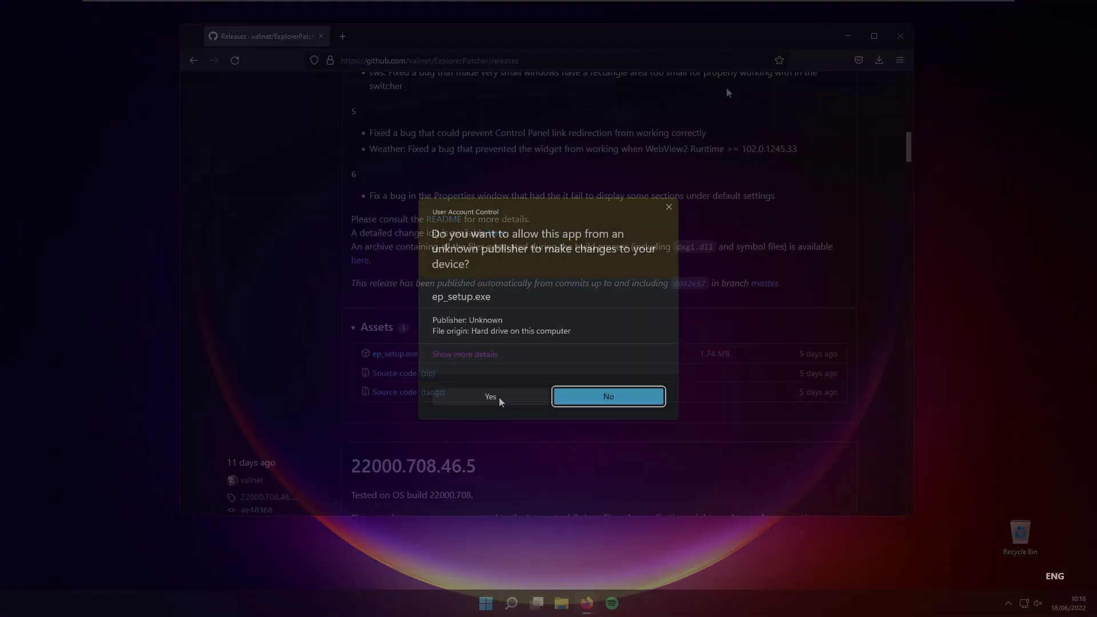
left_click(499, 397)
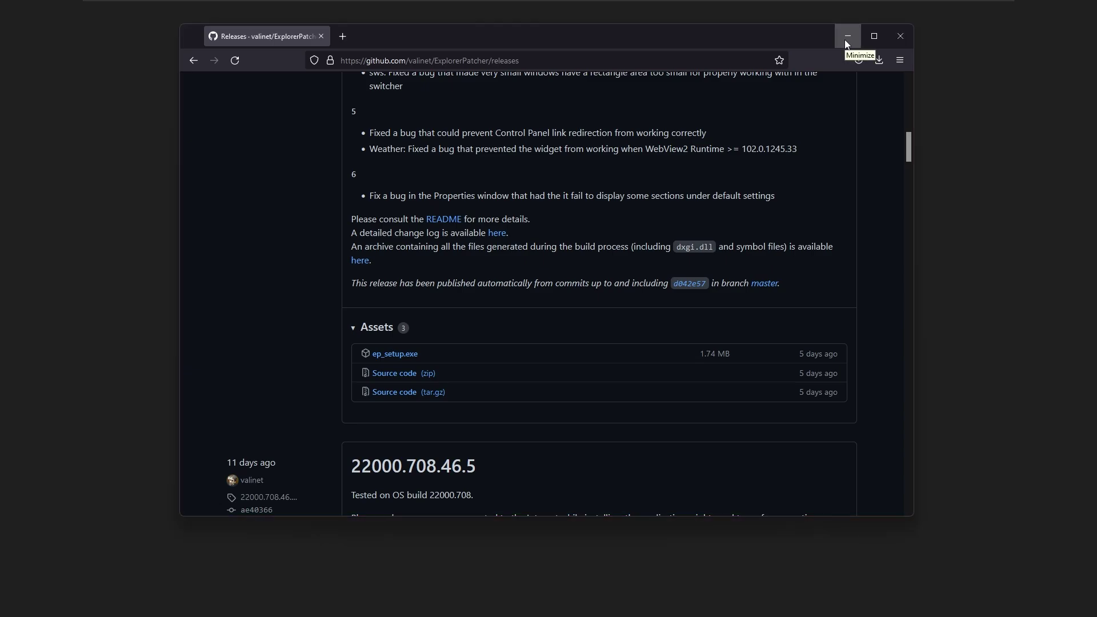
left_click(846, 39)
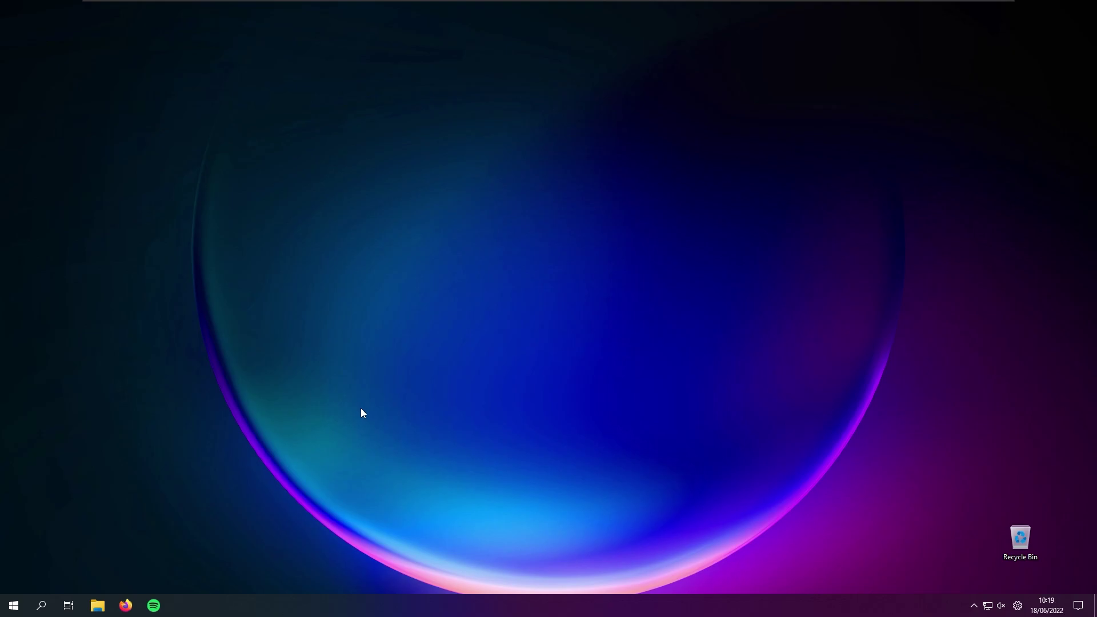
left_click(14, 606)
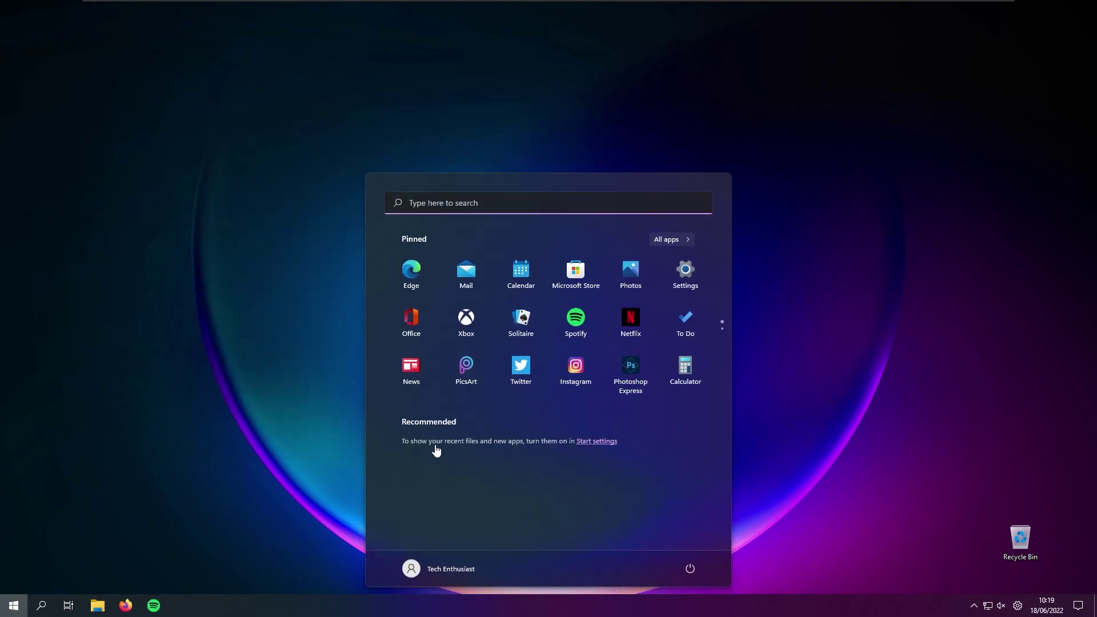
Set ExplorerPatcher's Start menu style to Windows 10 and restart File Explorer.
left_click(308, 246)
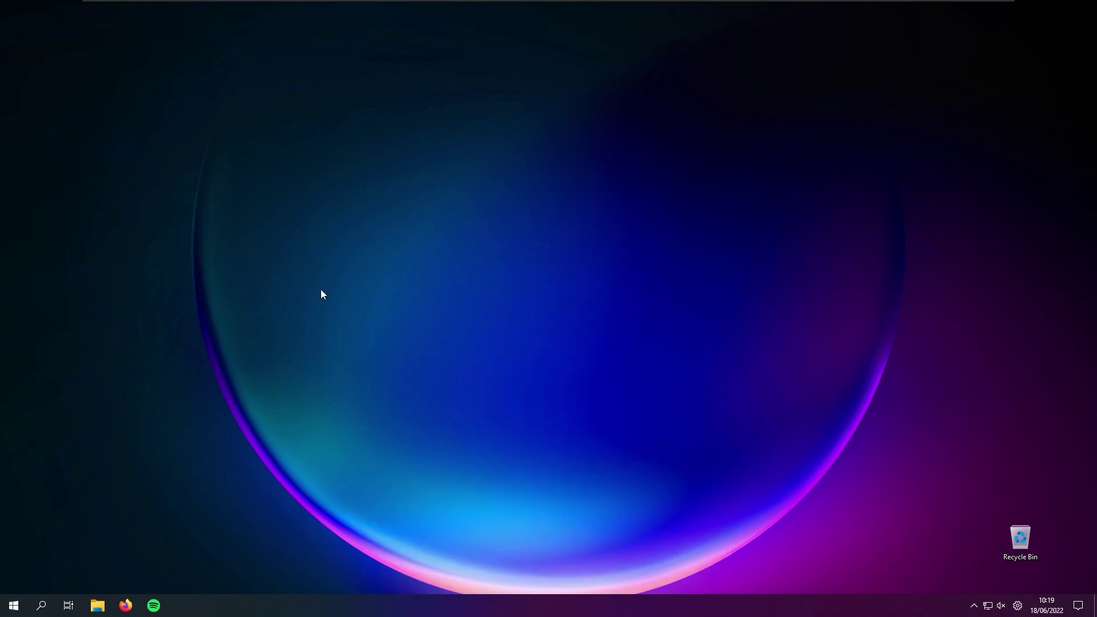
right_click(560, 608)
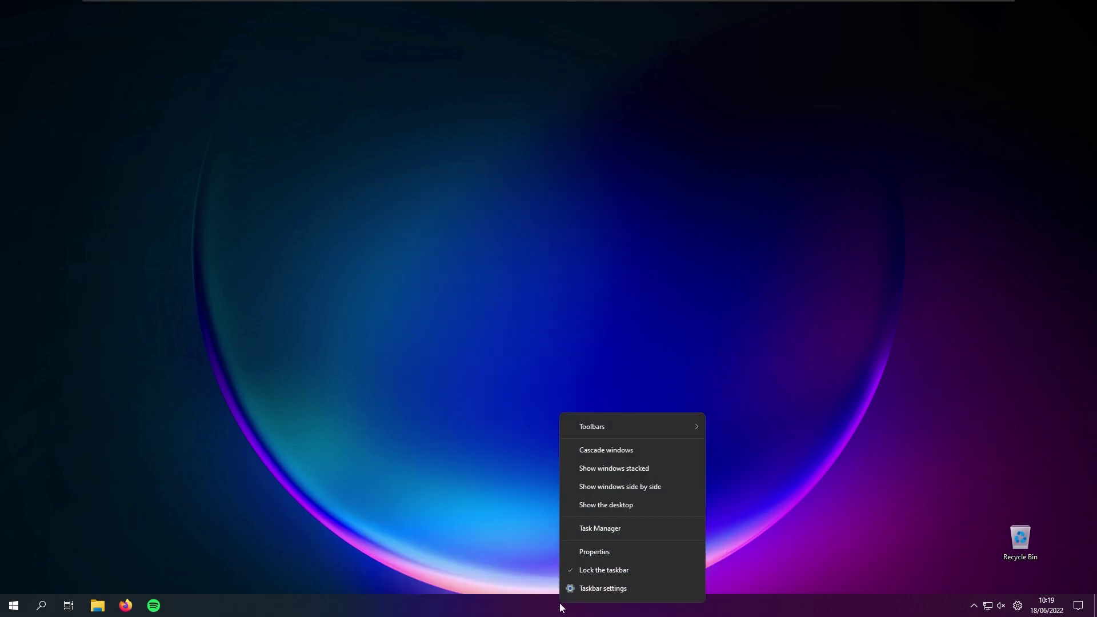
left_click(619, 555)
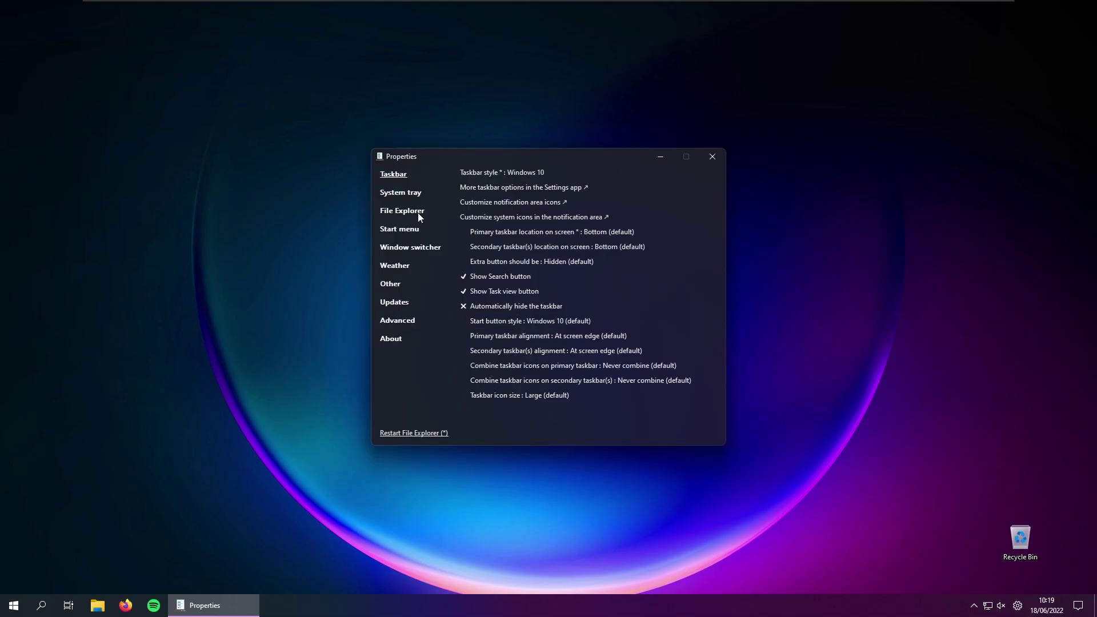
left_click(405, 230)
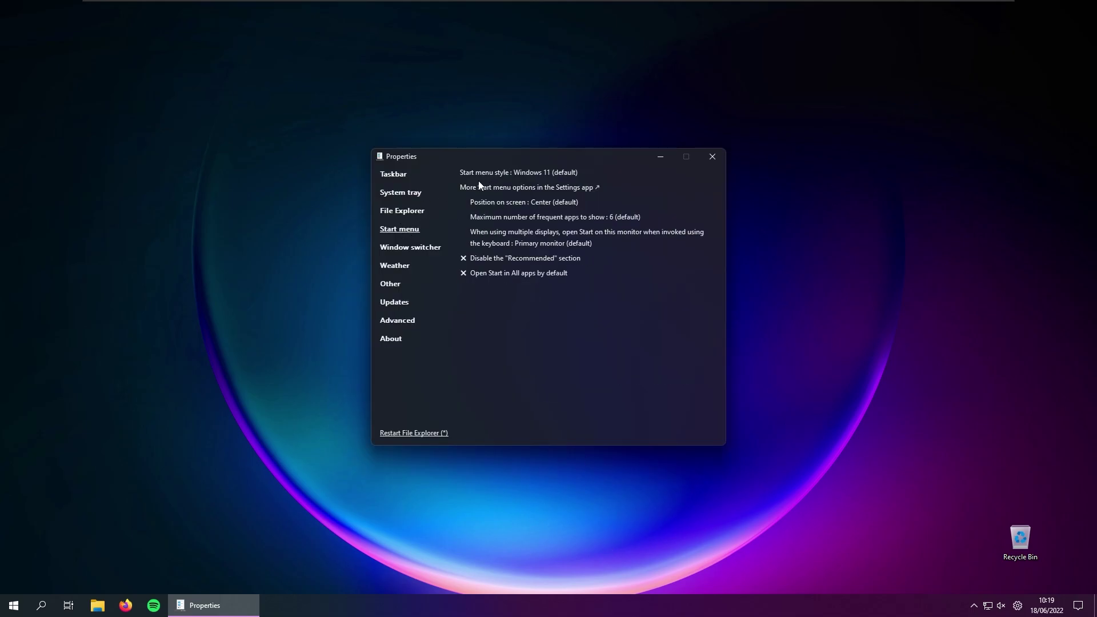
left_click(547, 173)
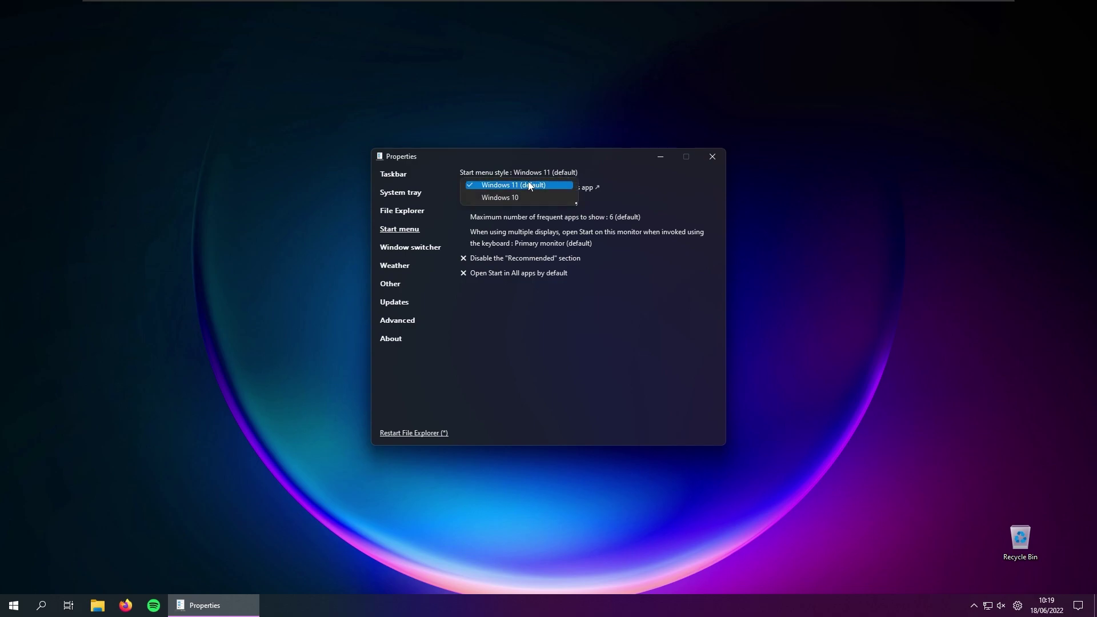
left_click(523, 197)
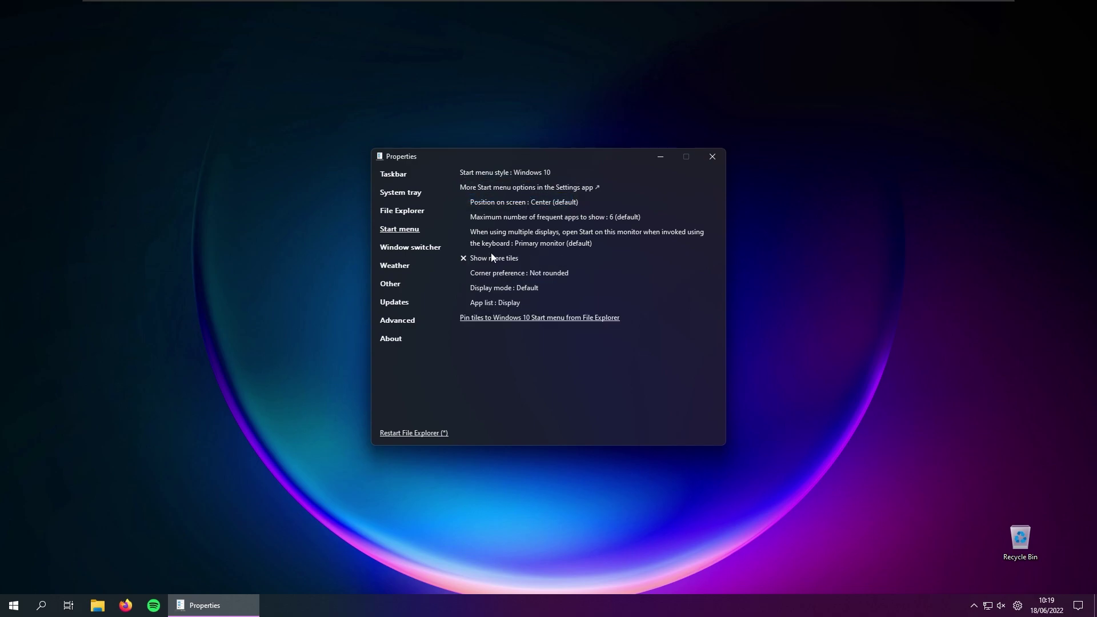
left_click(407, 434)
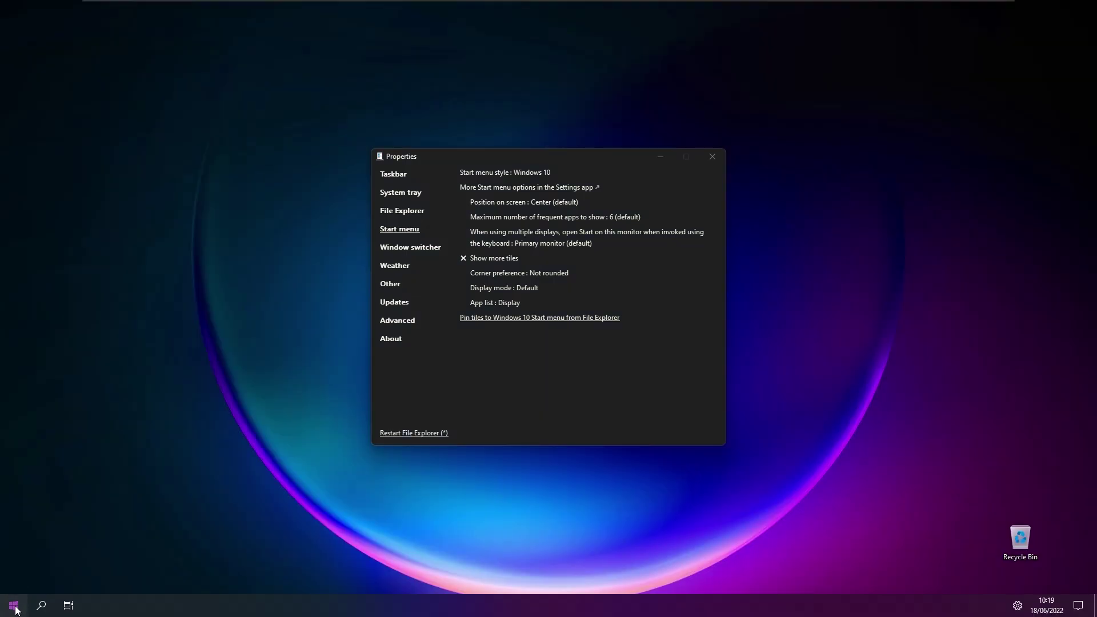
Preview the new Windows 10-style Start menu, then close it.
left_click(16, 610)
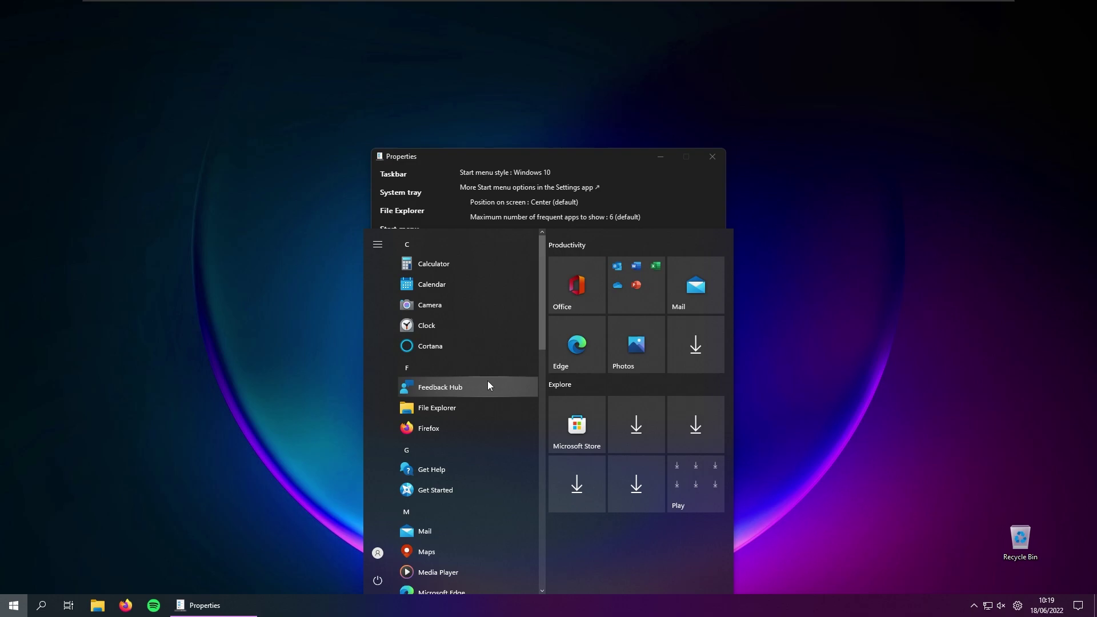
scroll(471, 485, "down", 5)
scroll(471, 485, "up", 5)
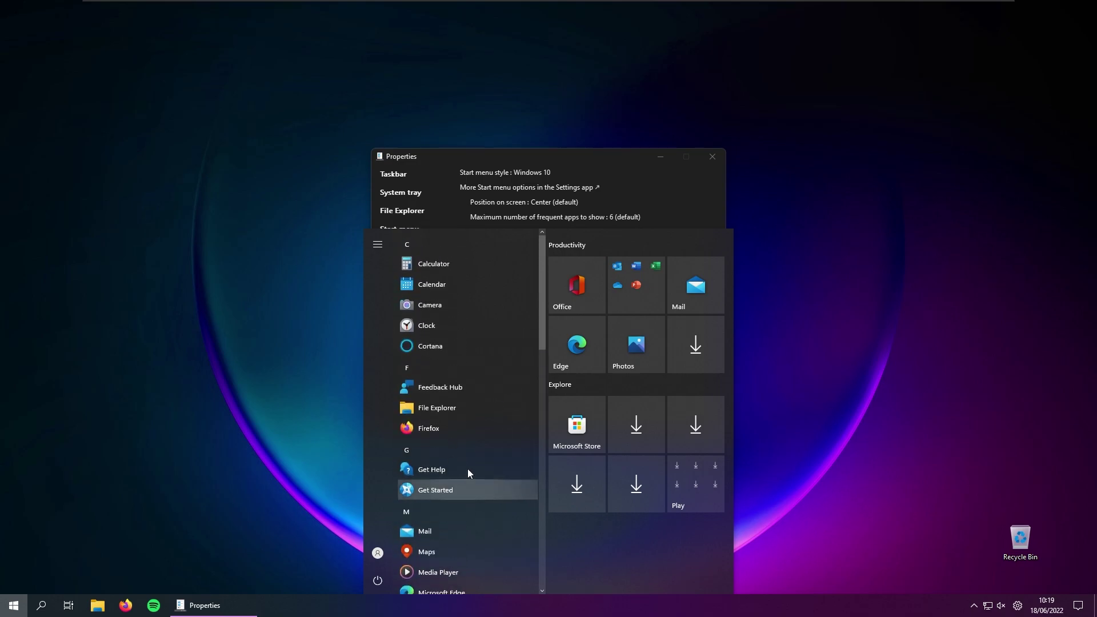
left_click(630, 160)
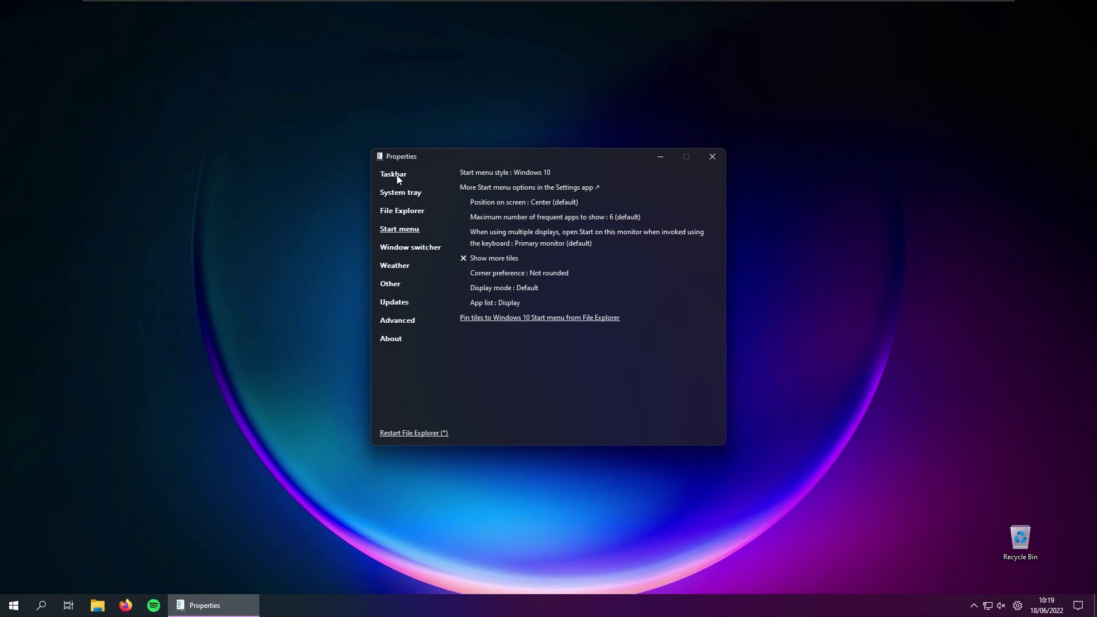
Set the taskbar alignment to Left under Taskbar behaviors in Windows Settings.
right_click(504, 604)
left_click(534, 590)
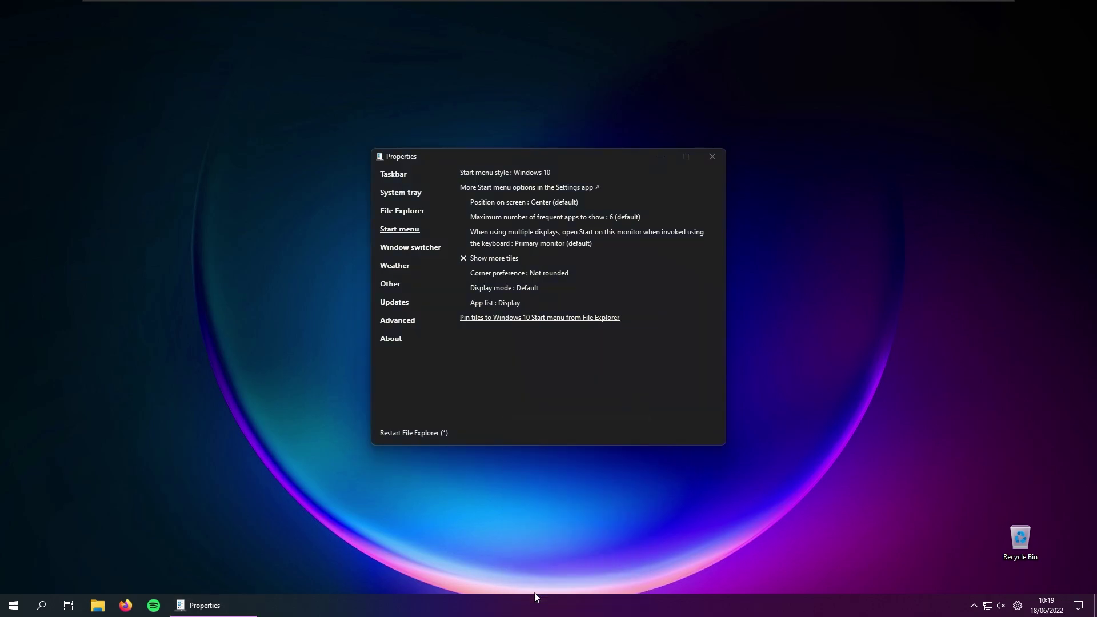
scroll(582, 279, "down", 1)
left_click(527, 361)
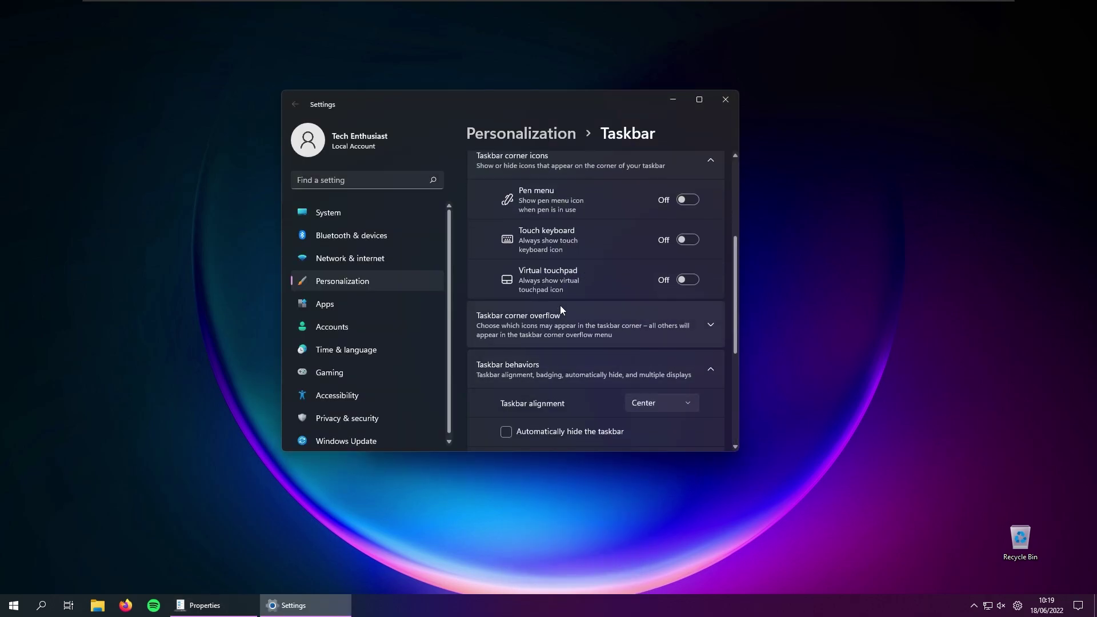
scroll(555, 308, "down", 3)
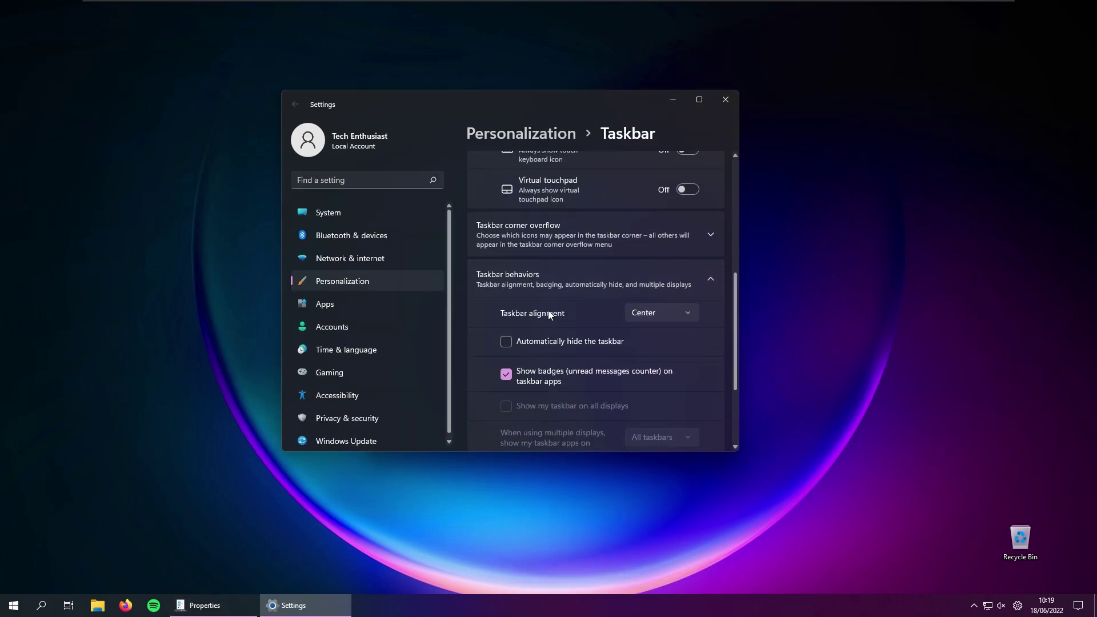
left_click(642, 312)
left_click(650, 292)
Close Windows Settings, preview the Start menu, then show ExplorerPatcher's Taskbar settings.
left_click(725, 100)
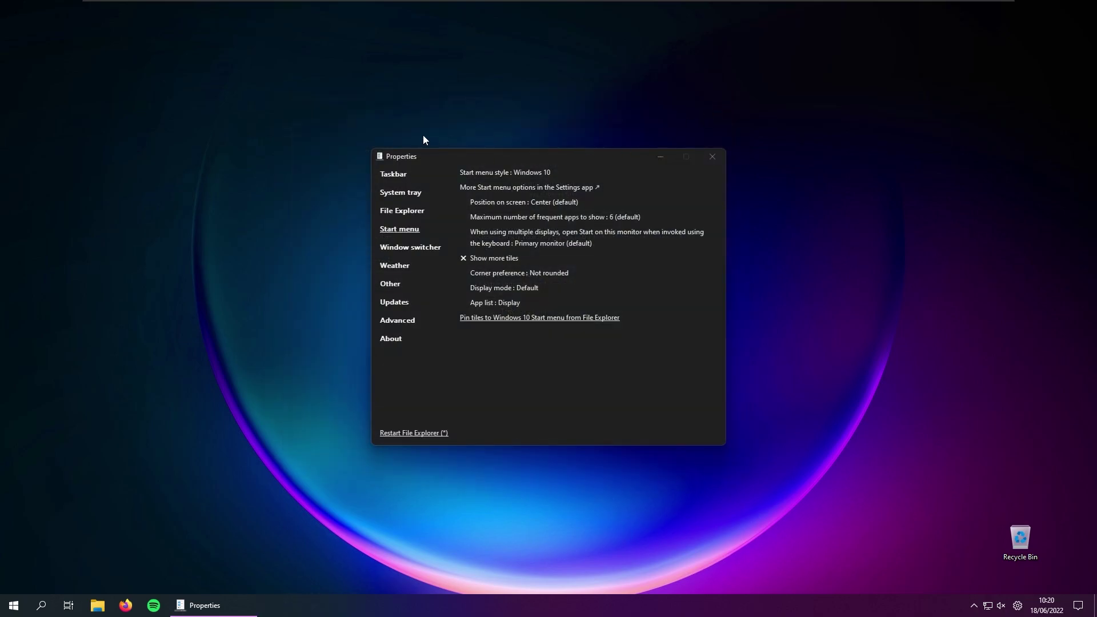
left_click(13, 606)
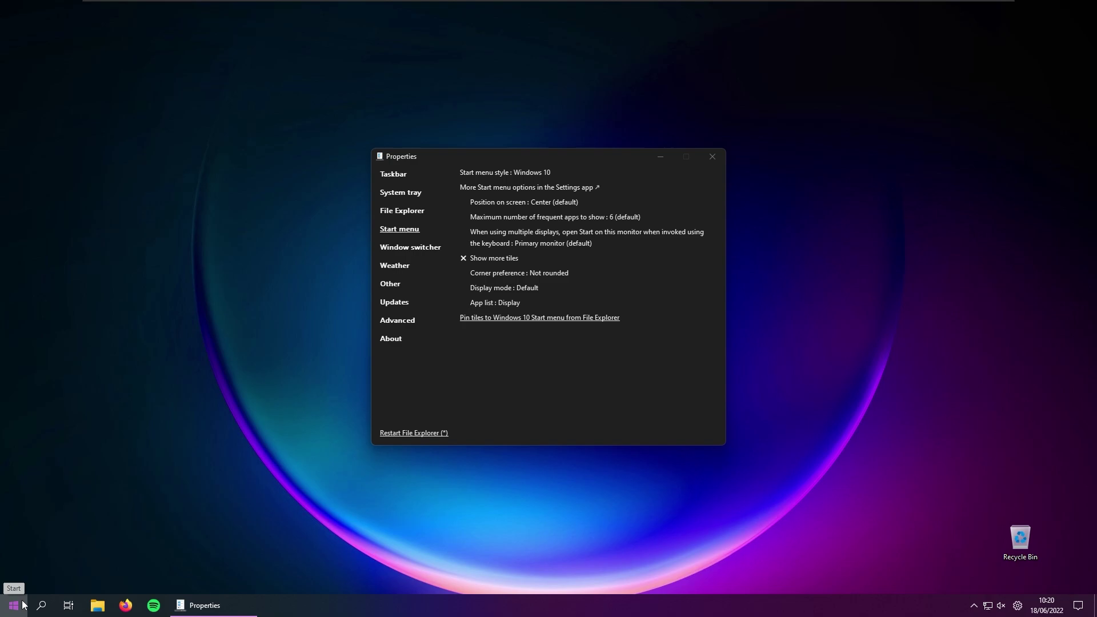
scroll(66, 529, "down", 5)
scroll(69, 526, "up", 5)
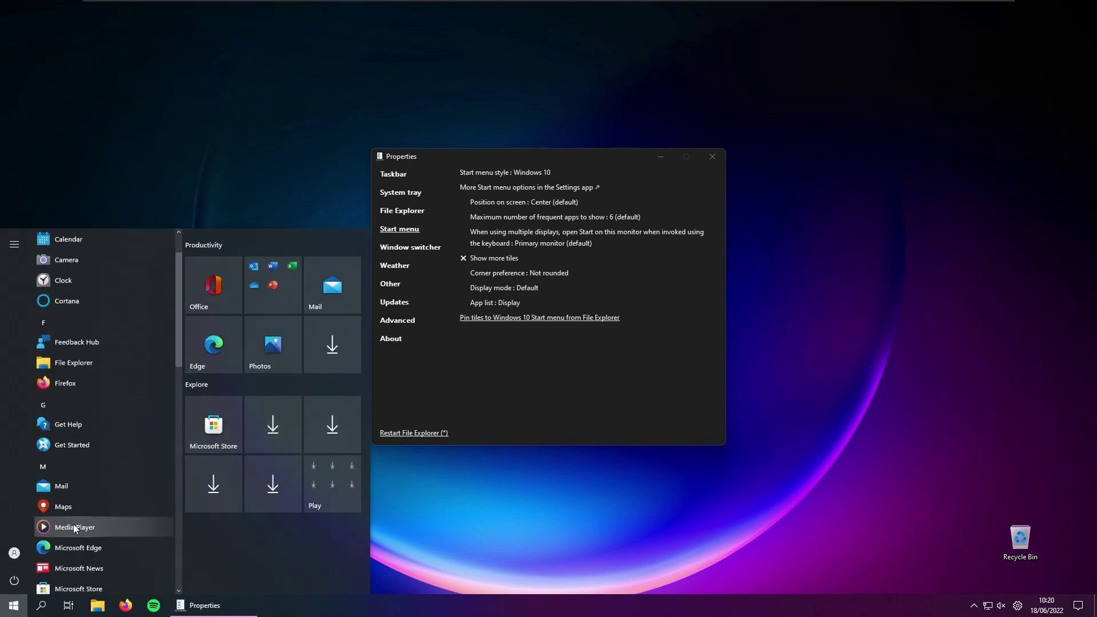
left_click_drag(176, 317, 180, 268)
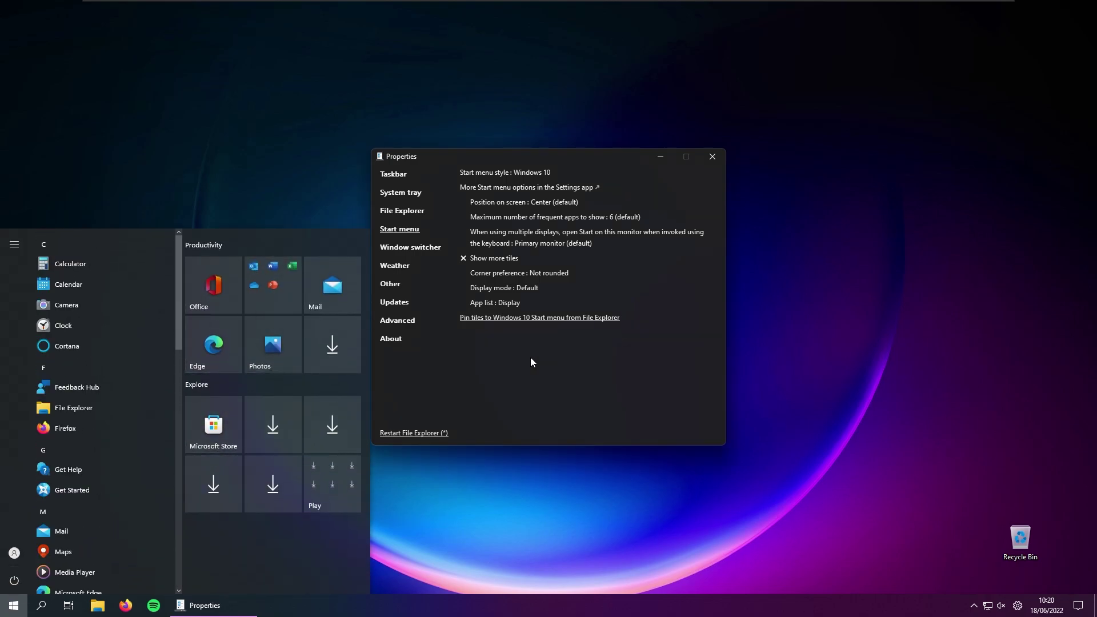
left_click(530, 357)
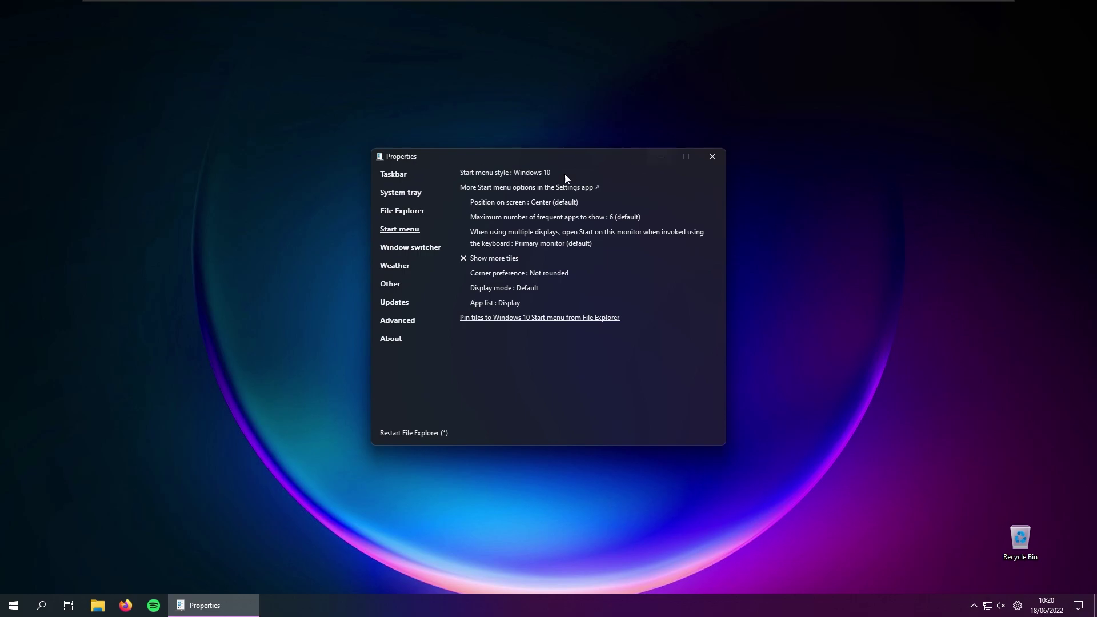
left_click(400, 176)
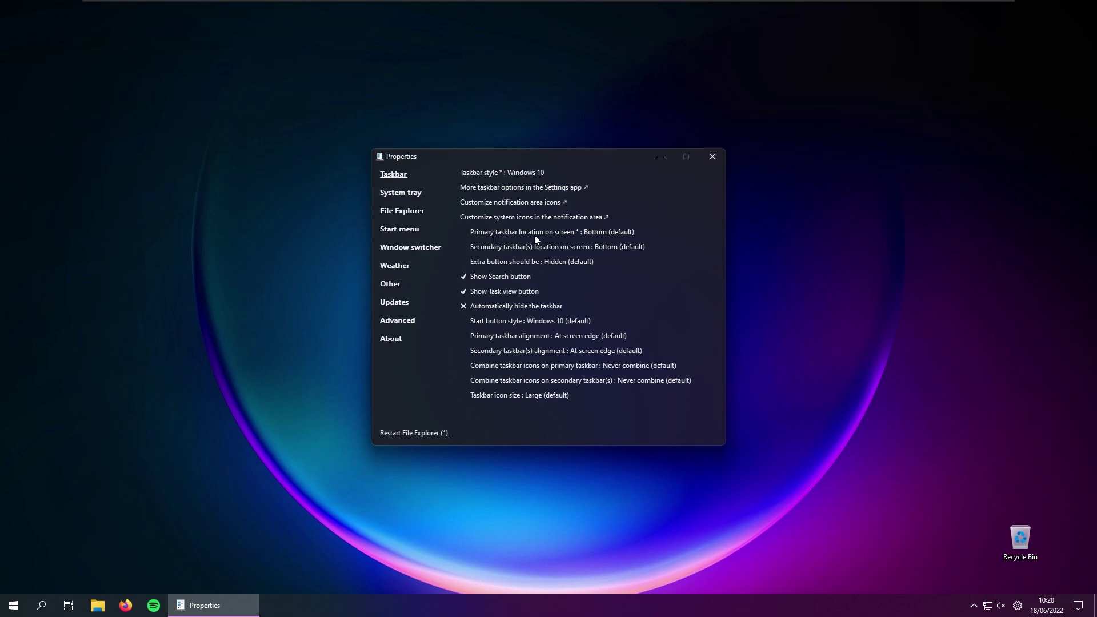
left_click(607, 235)
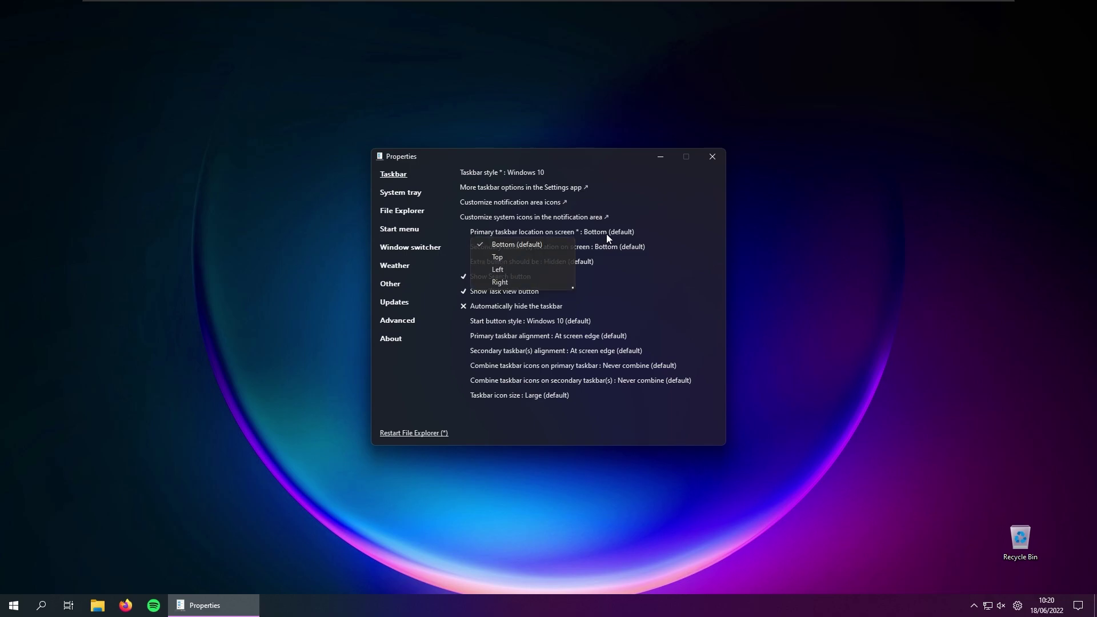
left_click(526, 269)
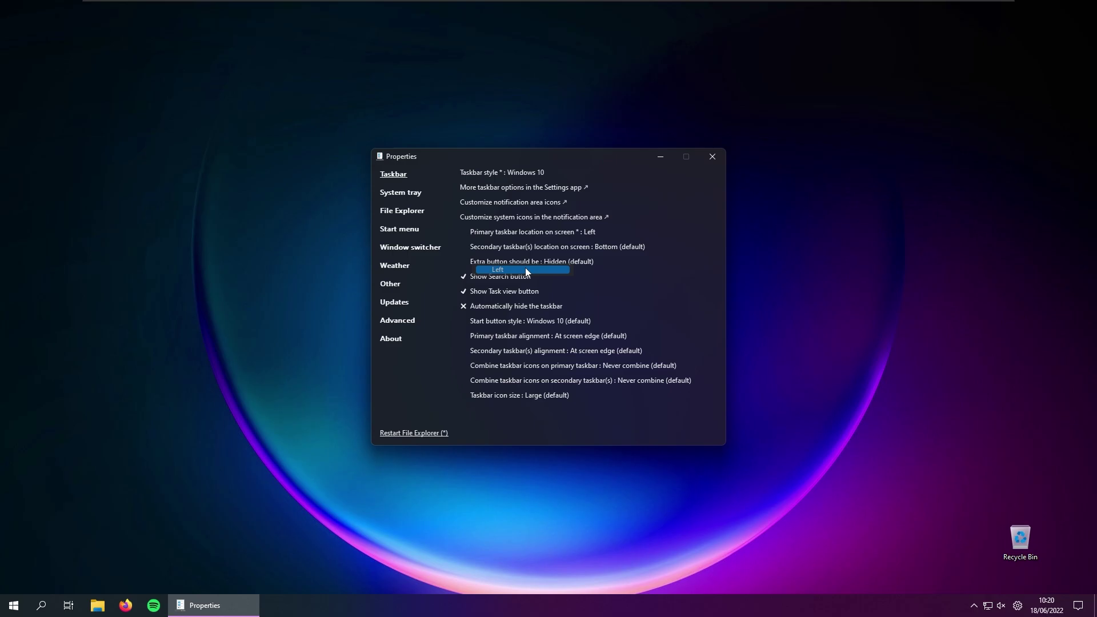
left_click(421, 435)
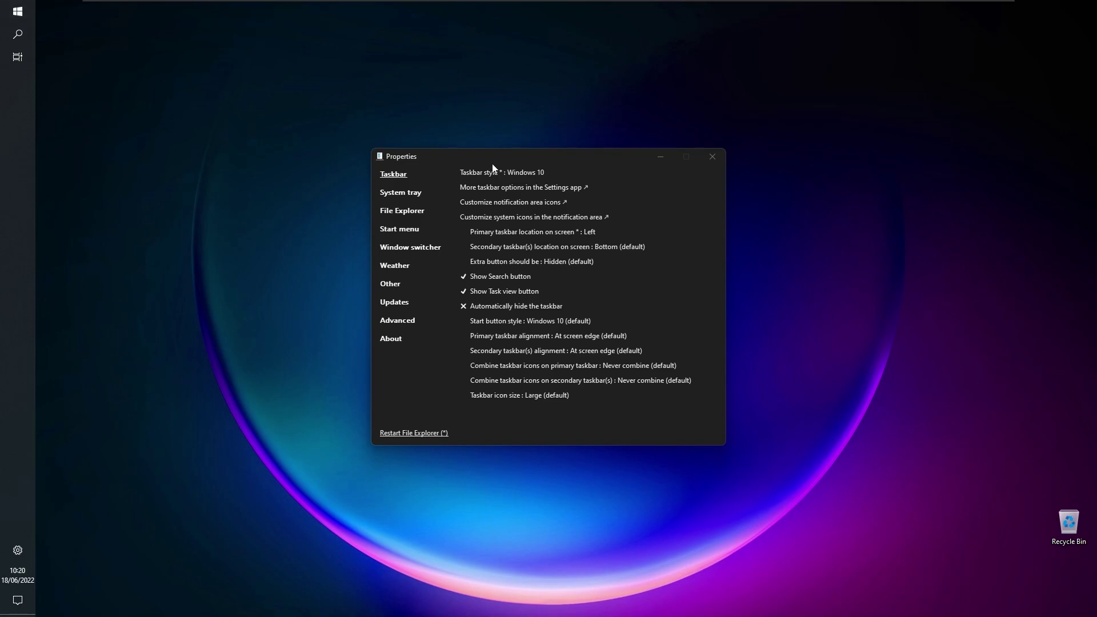
left_click(18, 12)
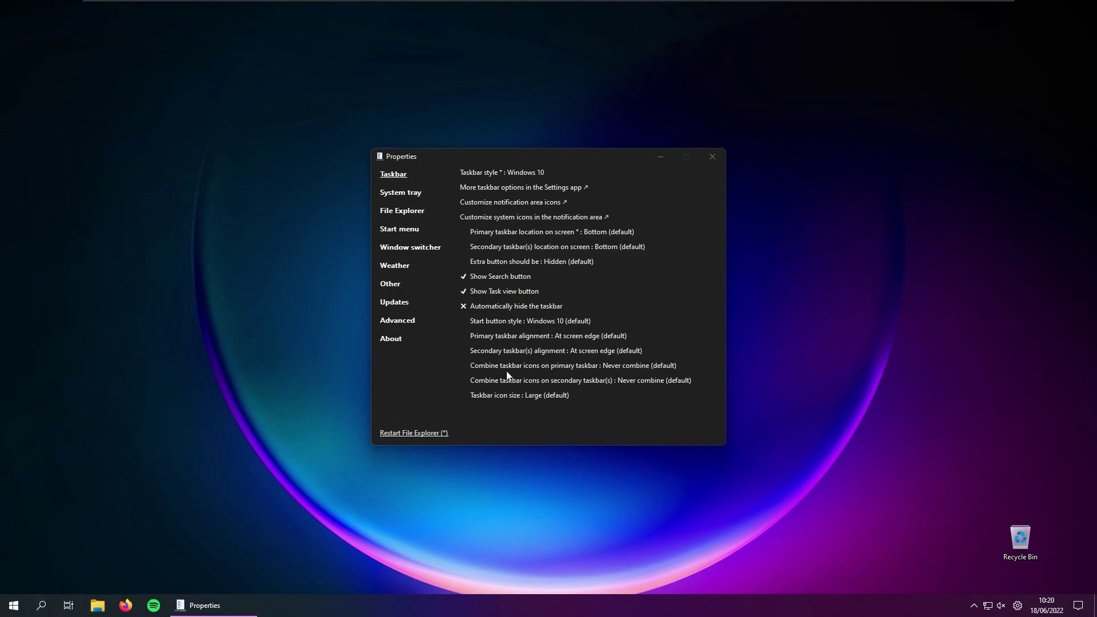
Set the Start button style to Windows 11 and preview it with the Win key.
left_click_drag(555, 160, 554, 145)
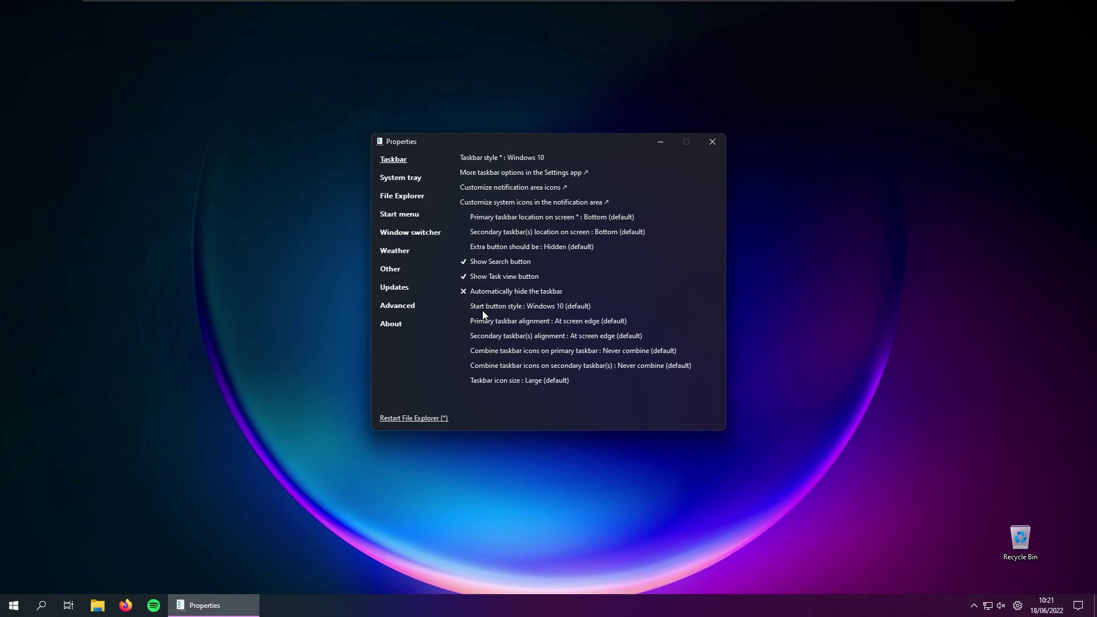
left_click(557, 307)
left_click(529, 328)
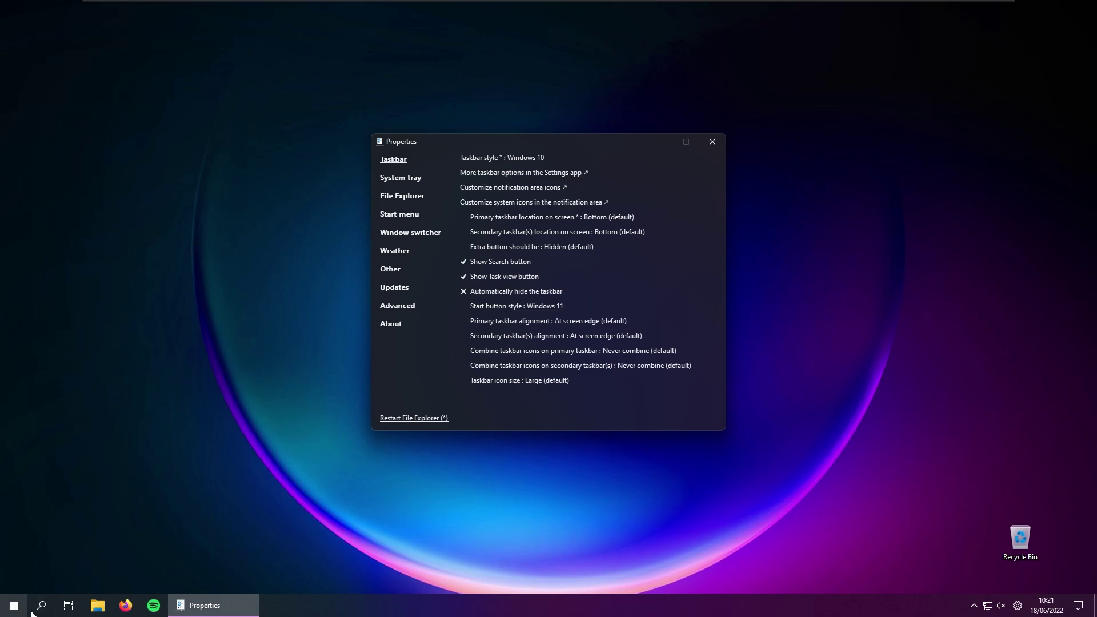
key("super")
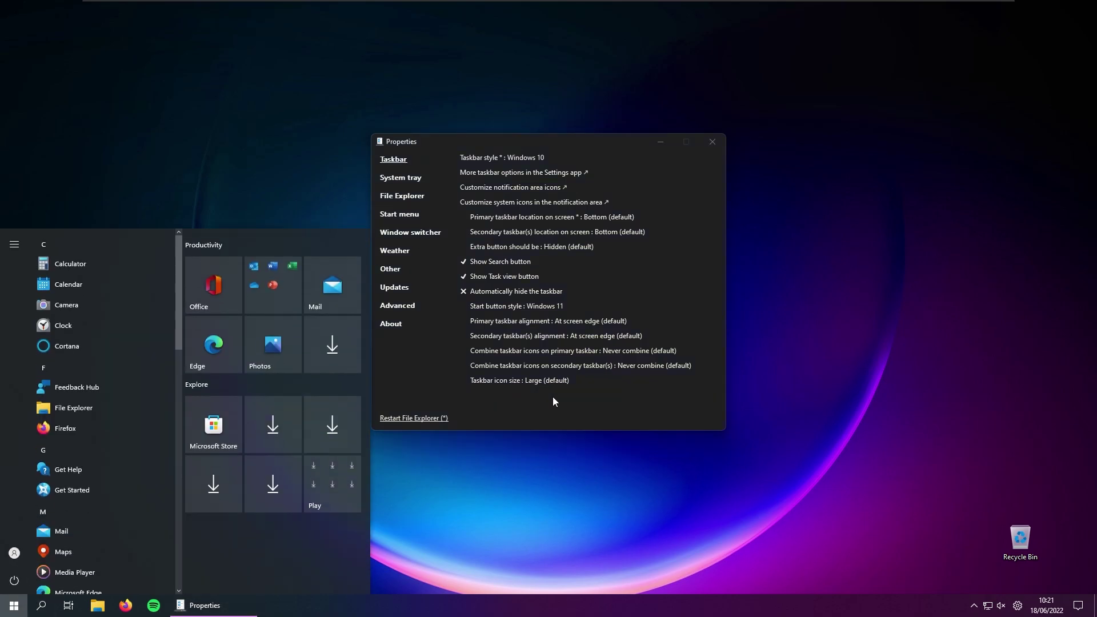
key("super")
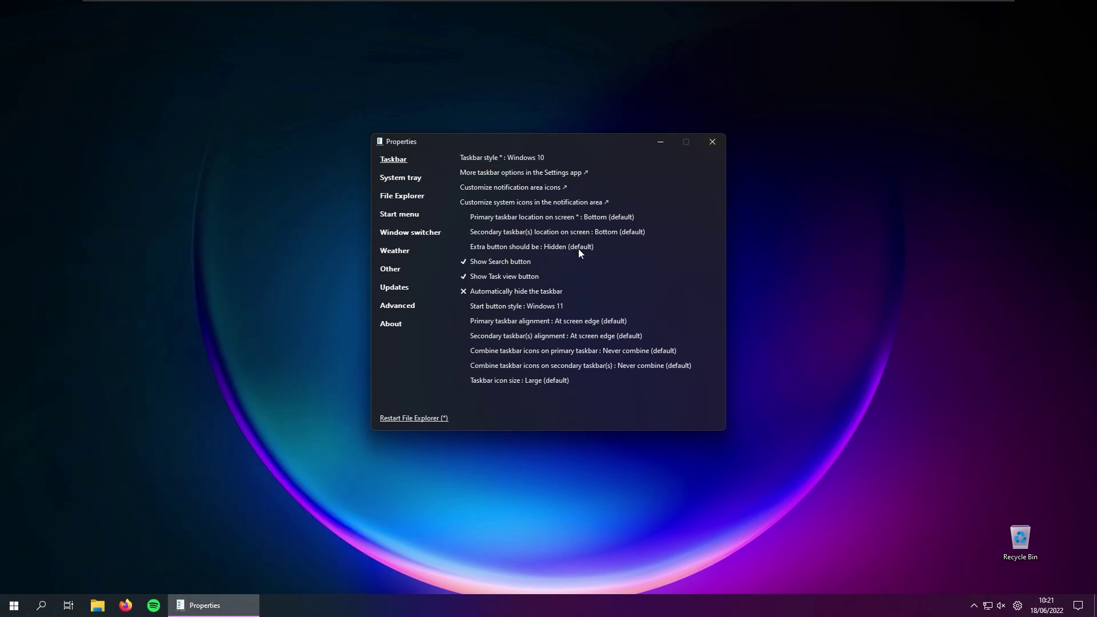
Try both centered taskbar alignments, then return primary alignment to the screen edge.
left_click(599, 322)
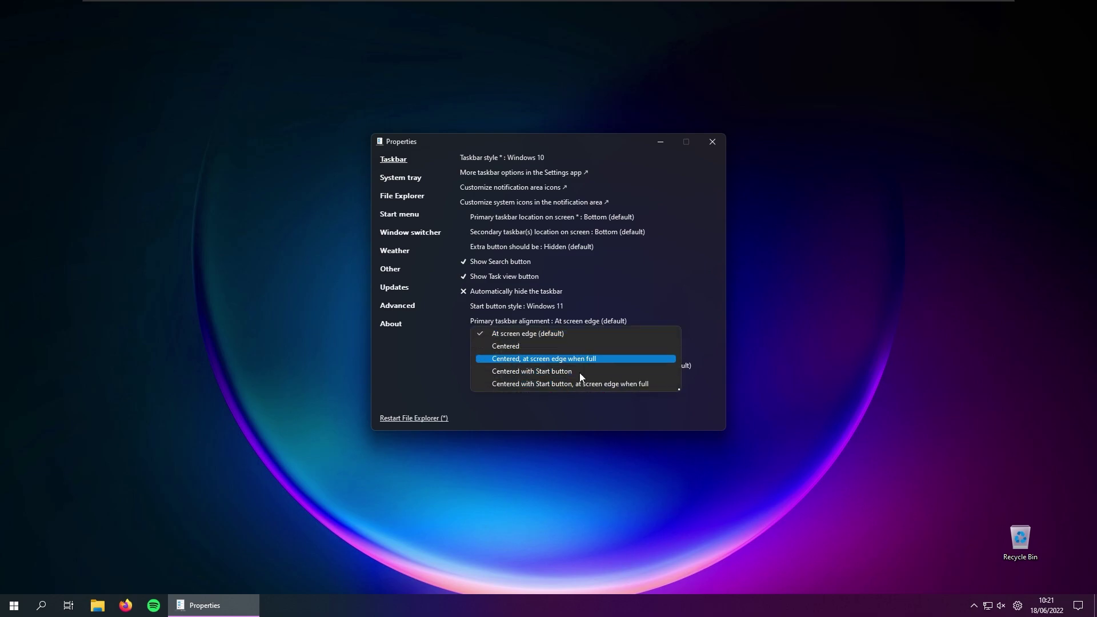
left_click(547, 359)
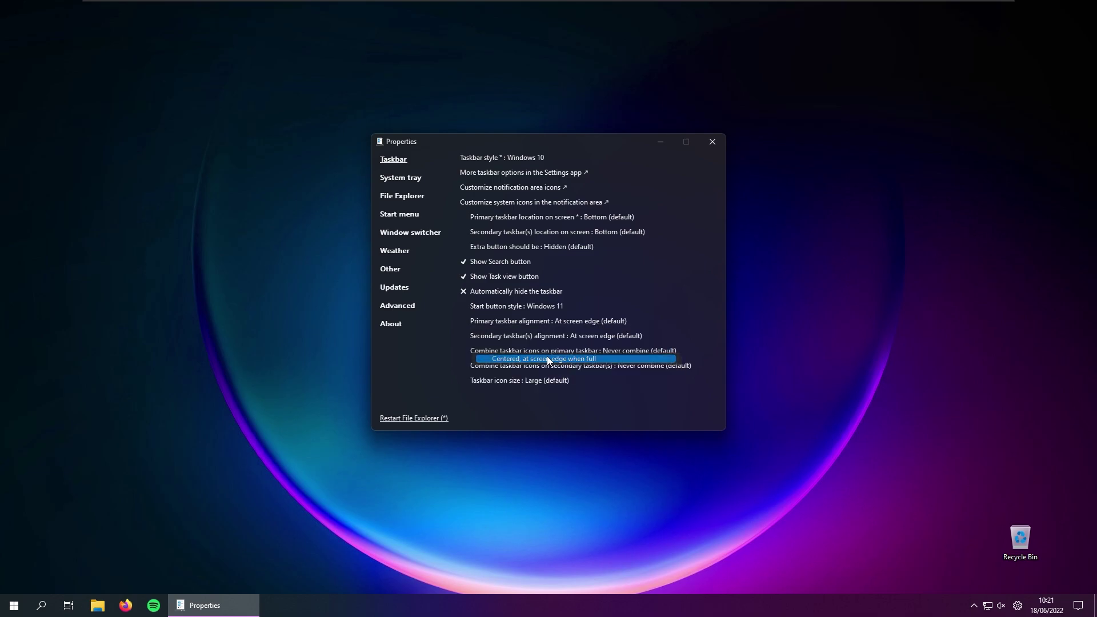
left_click(607, 322)
left_click(571, 383)
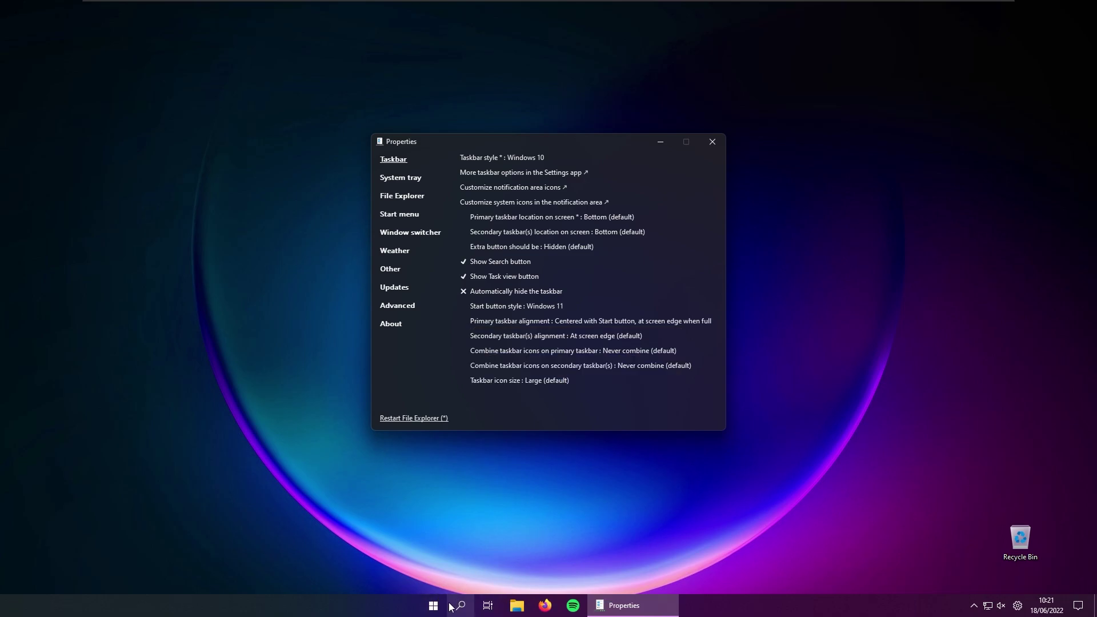
left_click(440, 612)
left_click(508, 390)
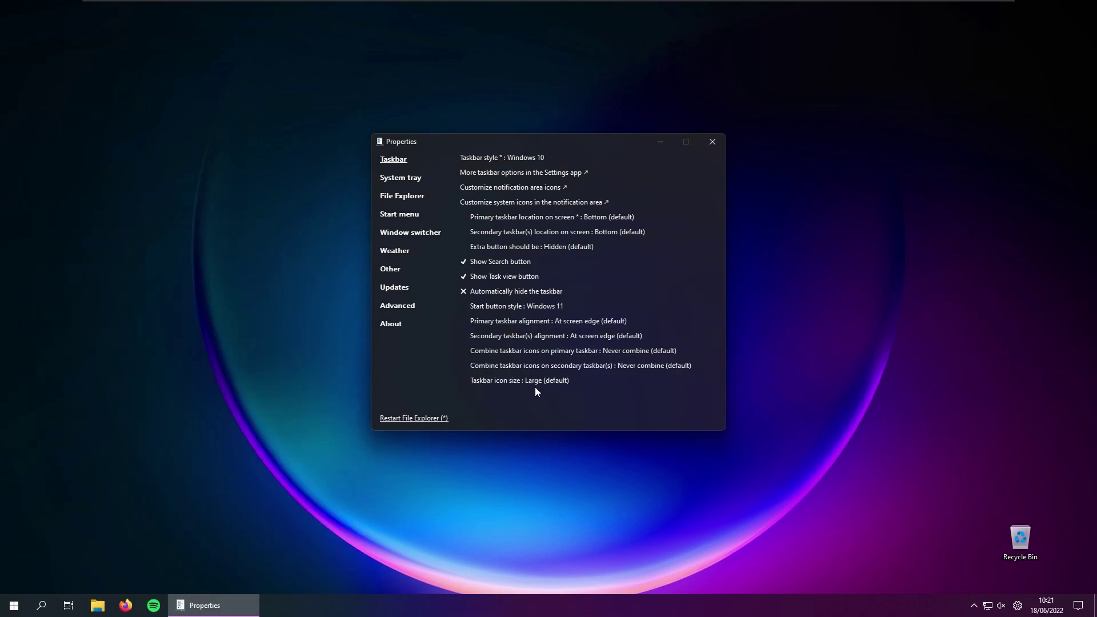
Set the taskbar icon size back to large.
left_click(557, 381)
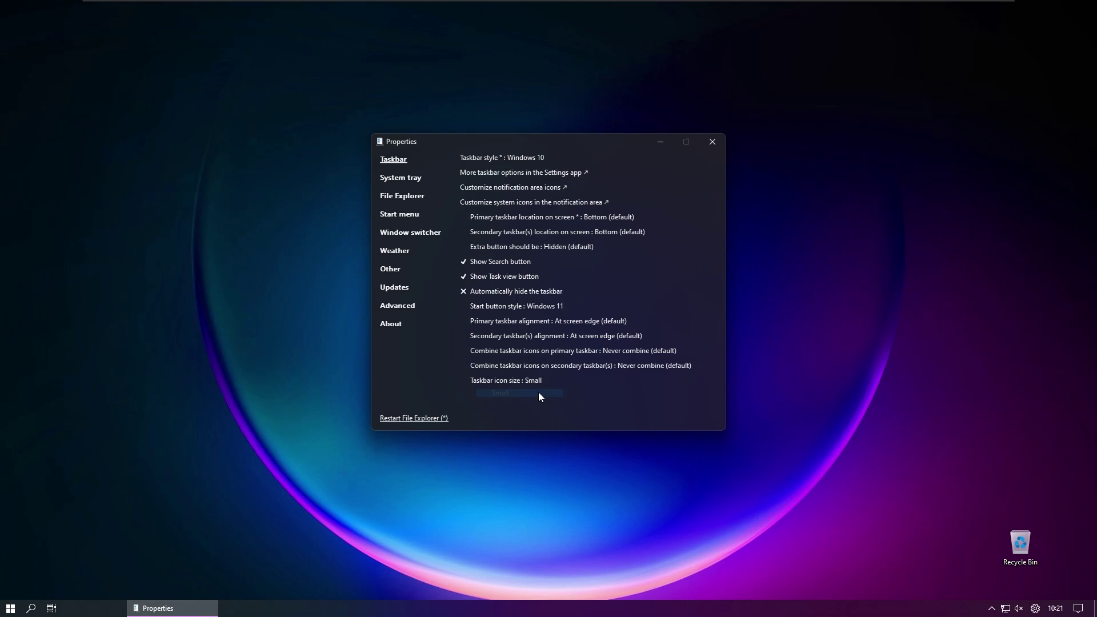
left_click(543, 380)
left_click(537, 402)
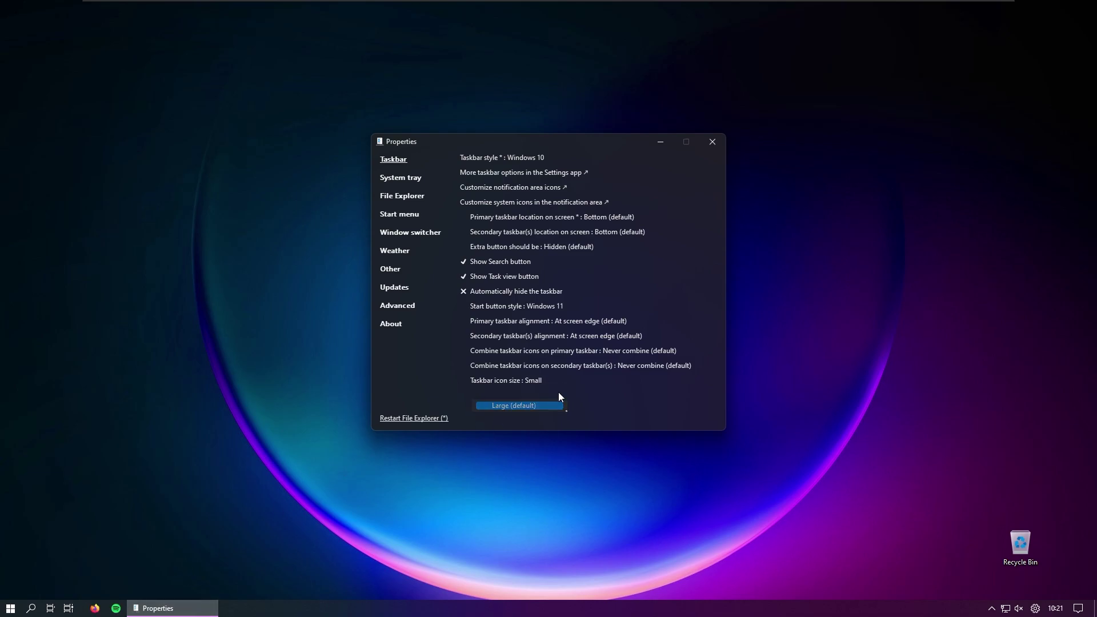
Set Network to Windows 11 WiFi flyout and Clock to Windows 11 flyout; leave the others unchanged.
left_click(403, 179)
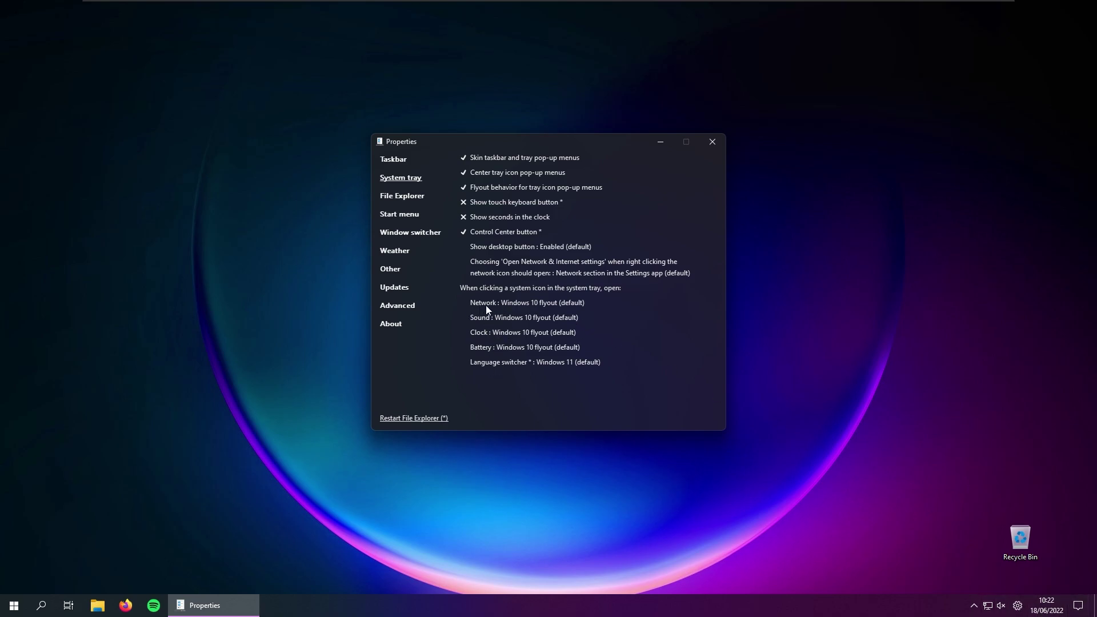
left_click(525, 304)
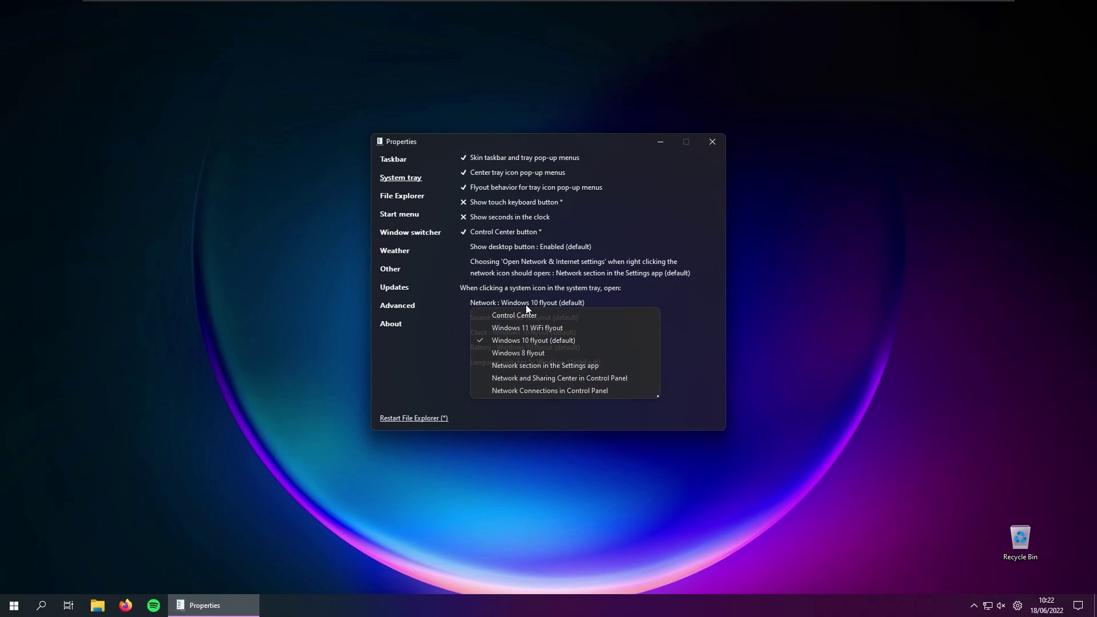
left_click(568, 327)
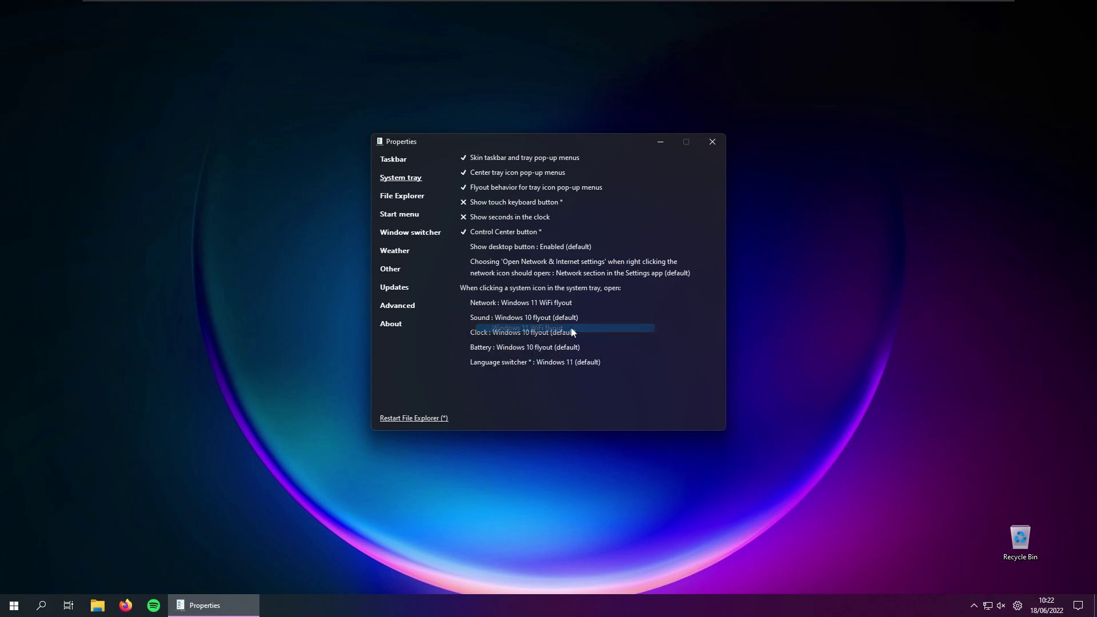
left_click(504, 318)
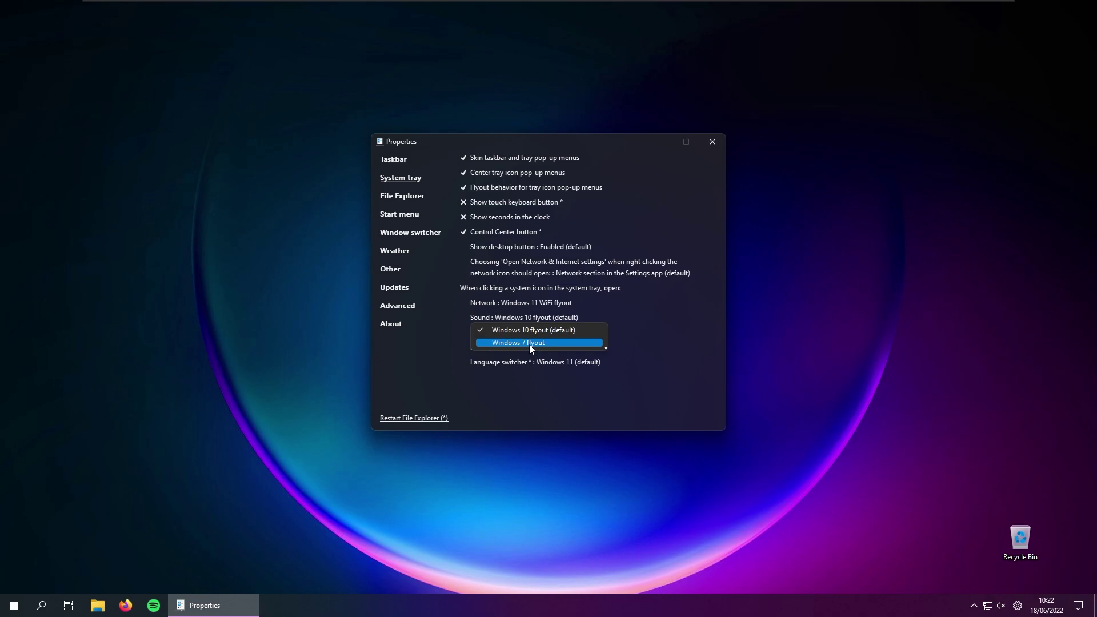
left_click(670, 332)
left_click(506, 334)
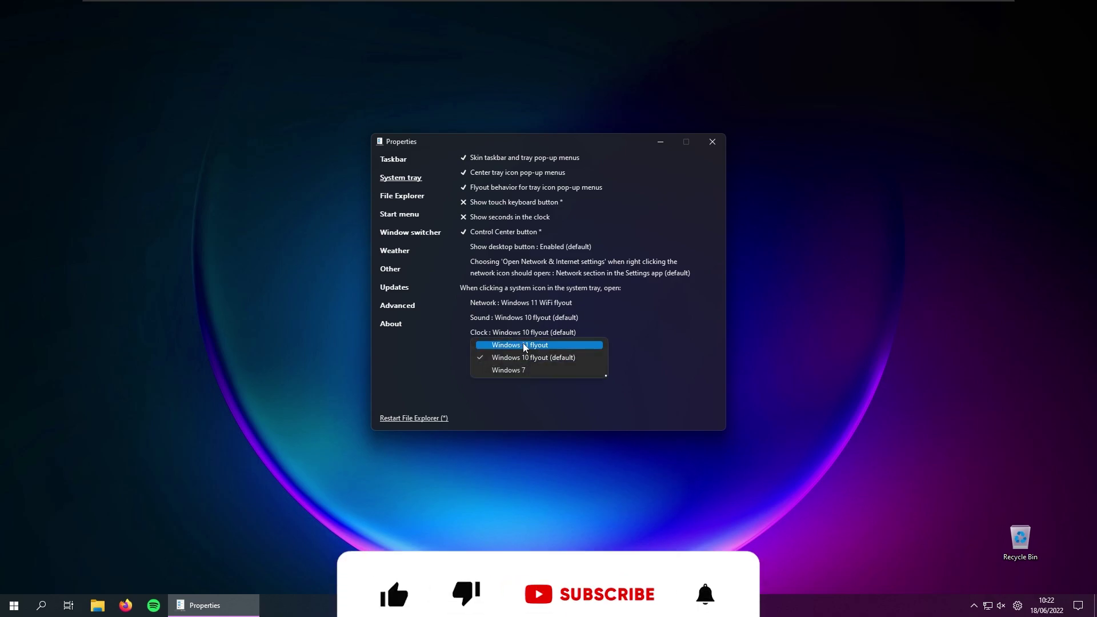
left_click(521, 345)
left_click(517, 348)
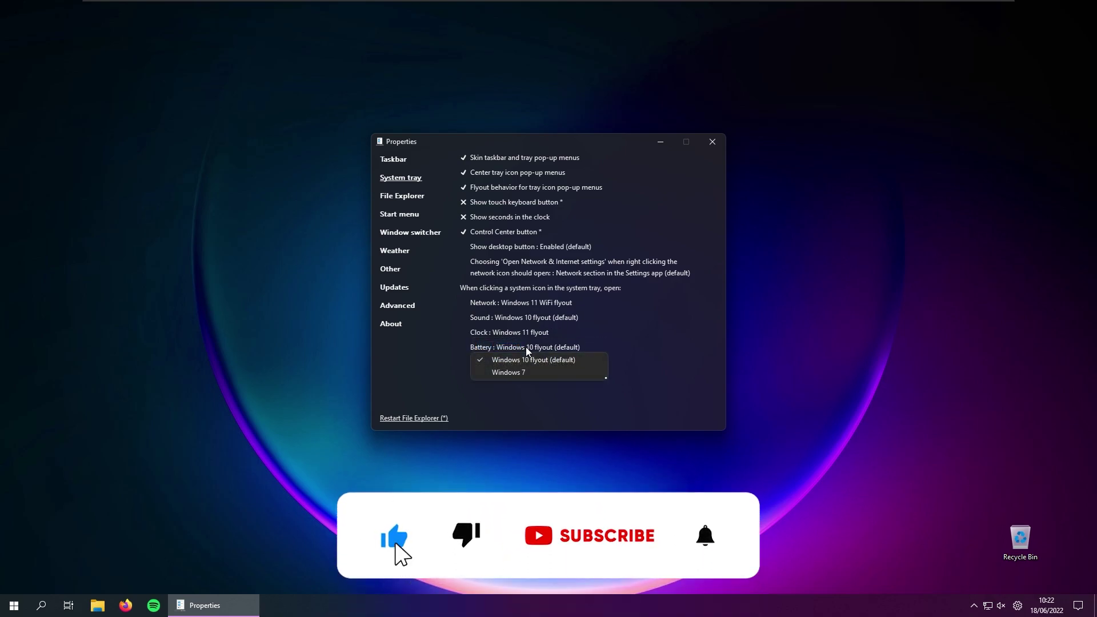
left_click(659, 355)
left_click(563, 364)
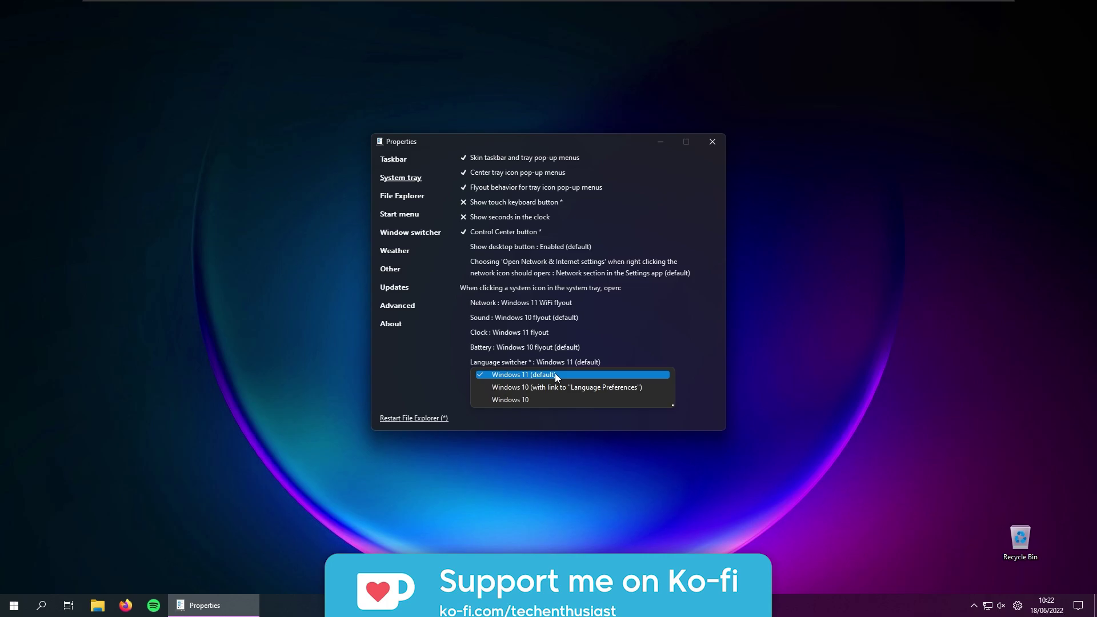
left_click(709, 358)
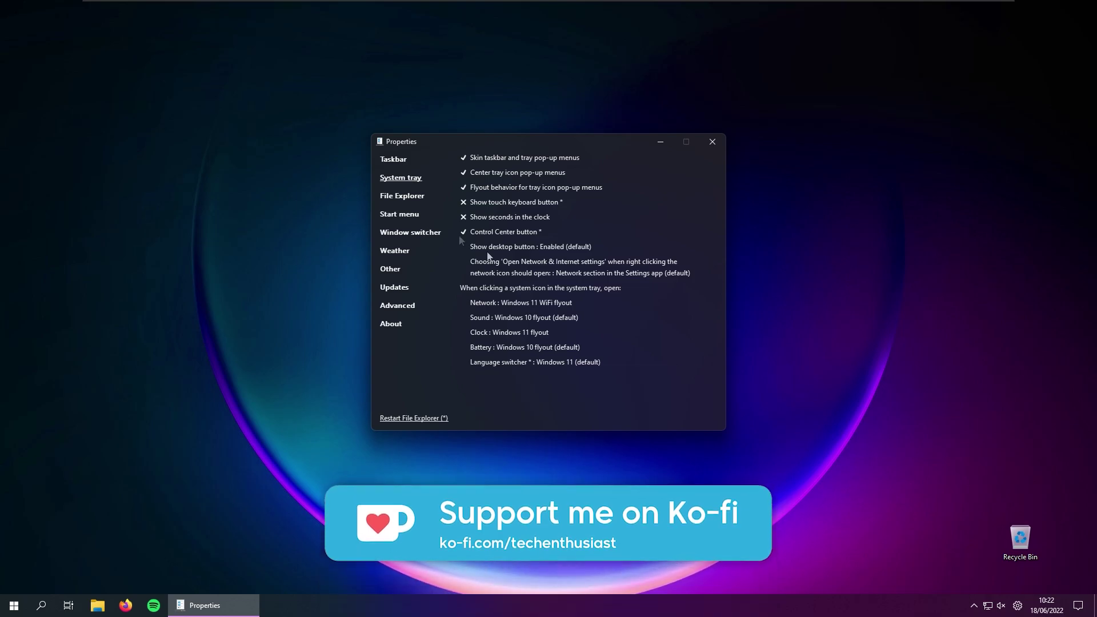
Apply File Explorer Mica to title, command and navigation bars, then restart File Explorer.
left_click(409, 198)
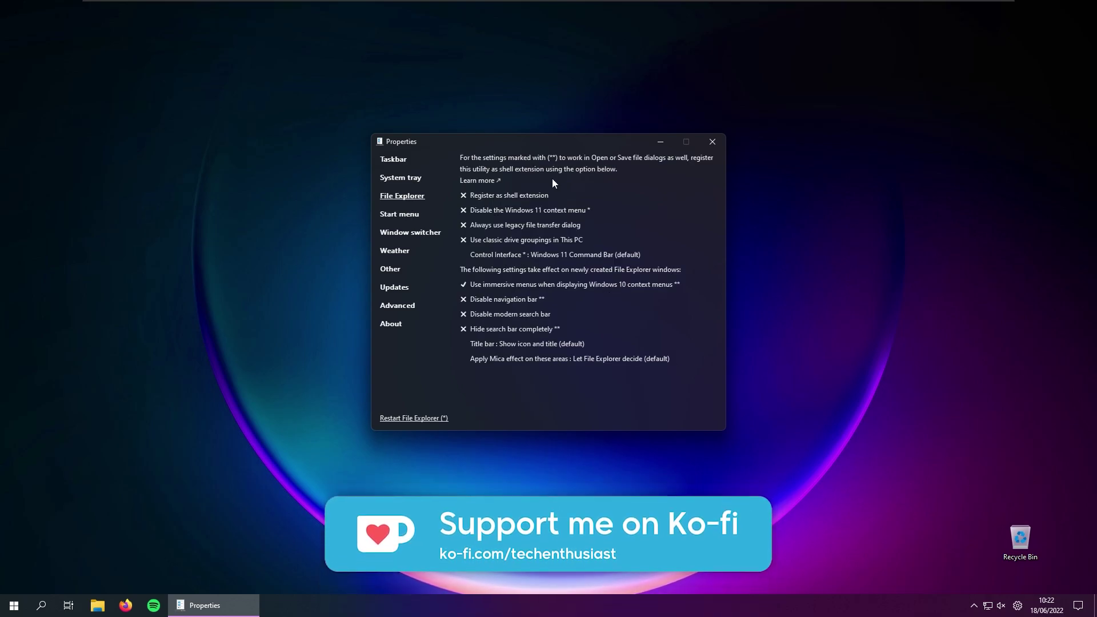
left_click_drag(548, 142, 561, 150)
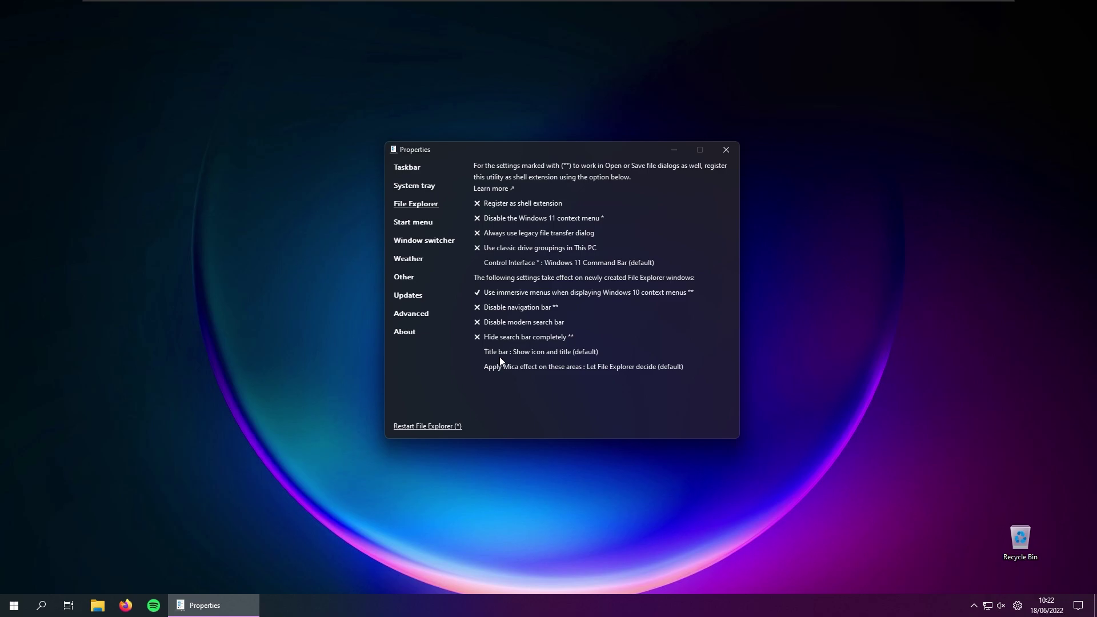
left_click(612, 368)
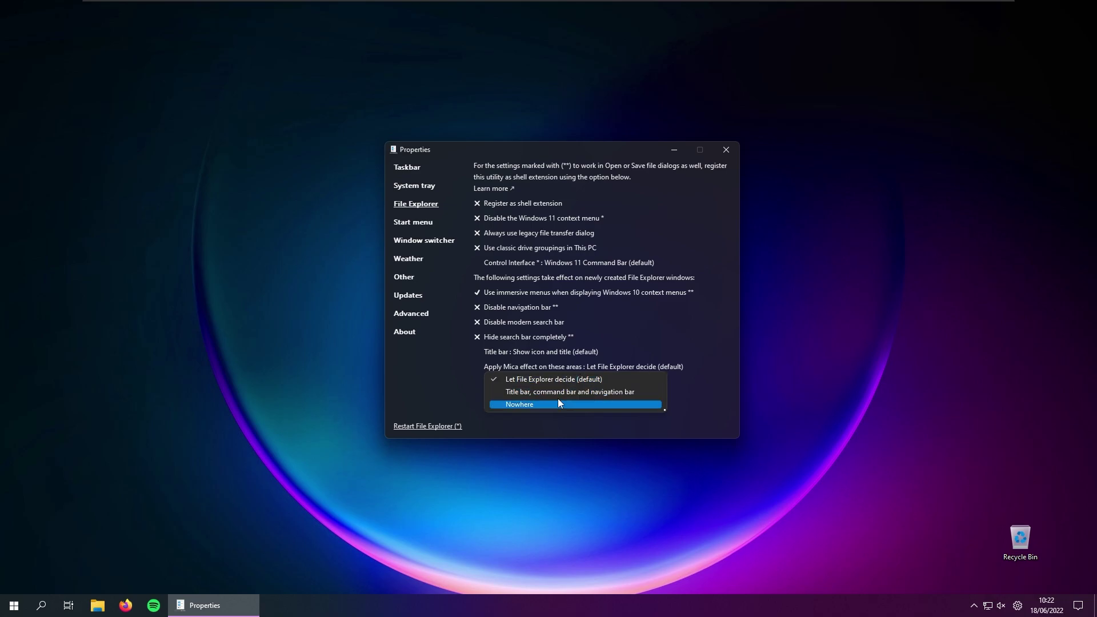
left_click(572, 392)
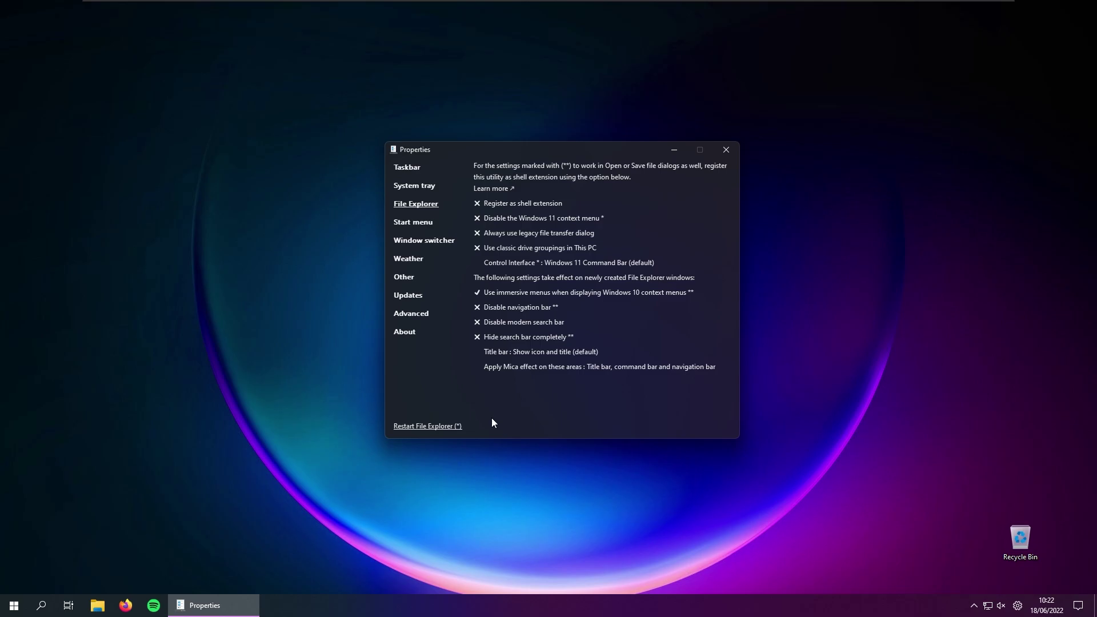
left_click(434, 428)
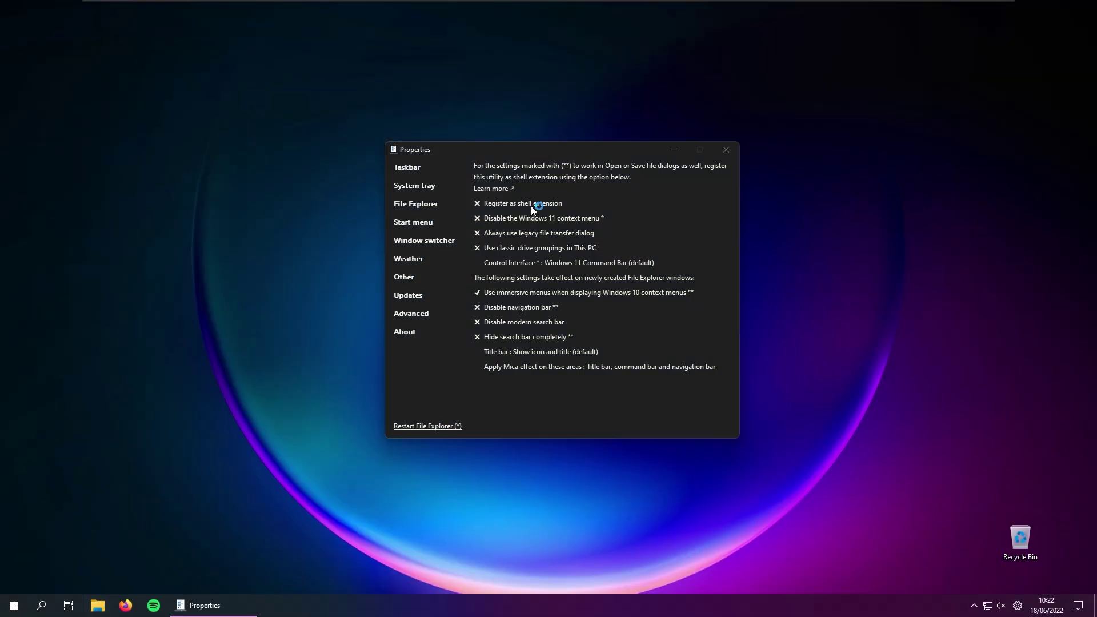
Open a This PC window with Win+E, inspect it, then close it.
key("super+e")
left_click_drag(480, 114, 549, 142)
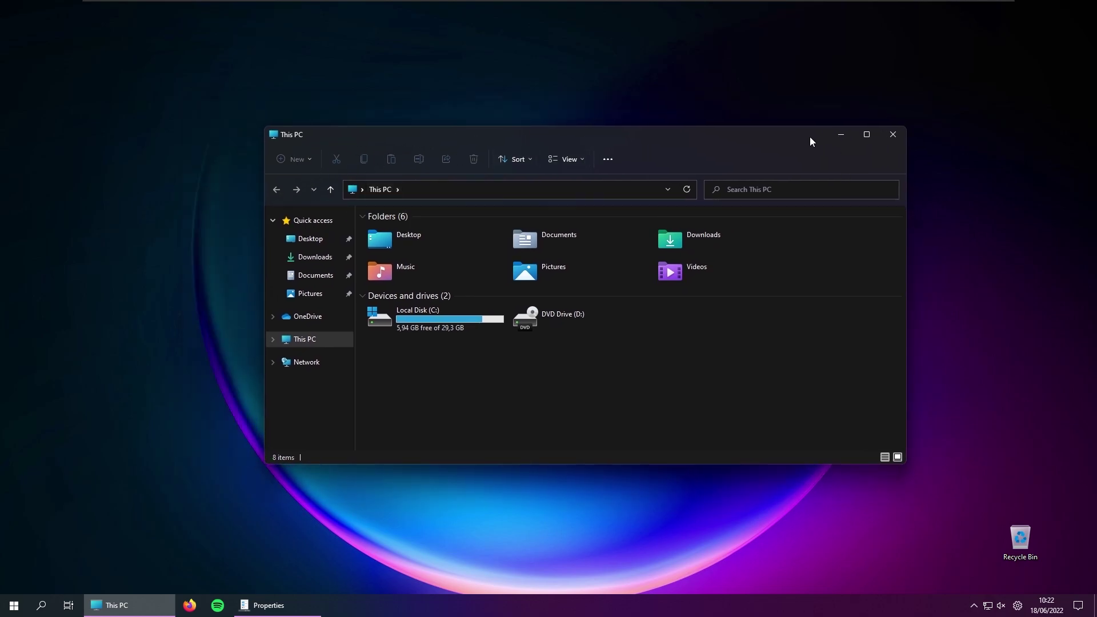
left_click(873, 135)
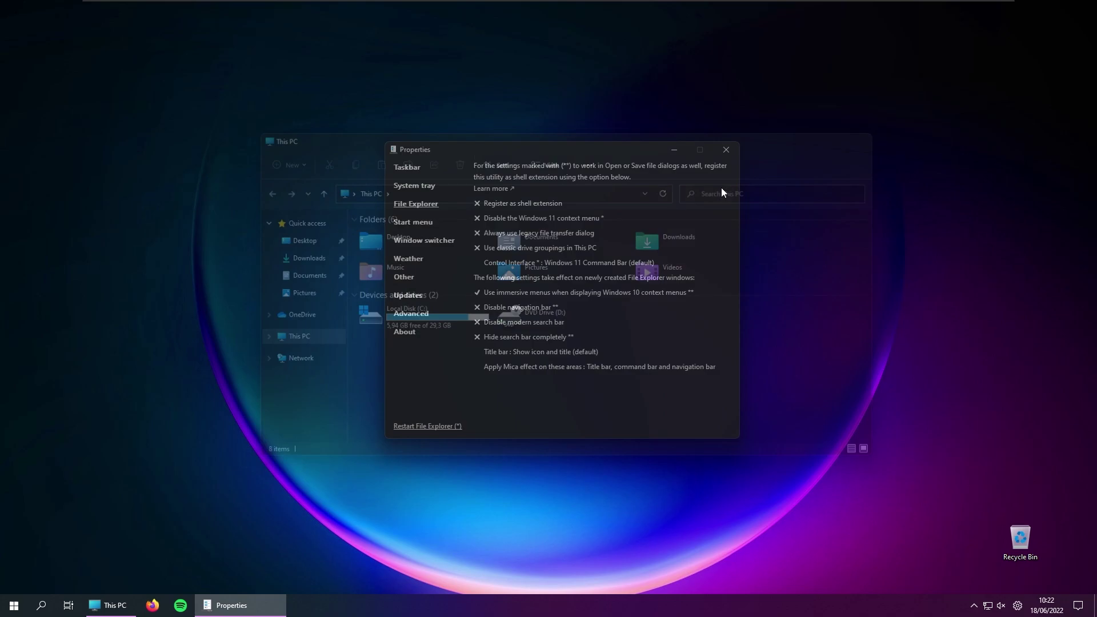
Set the Start menu App list to Disable, approve the registry change, and check Start.
left_click(416, 224)
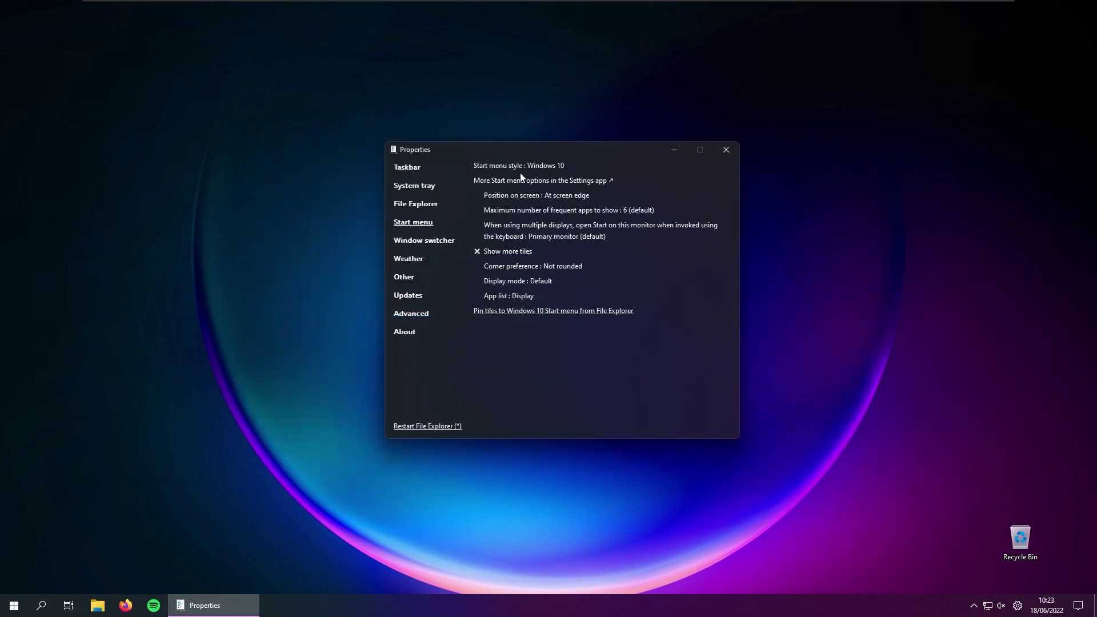
left_click_drag(534, 152, 525, 153)
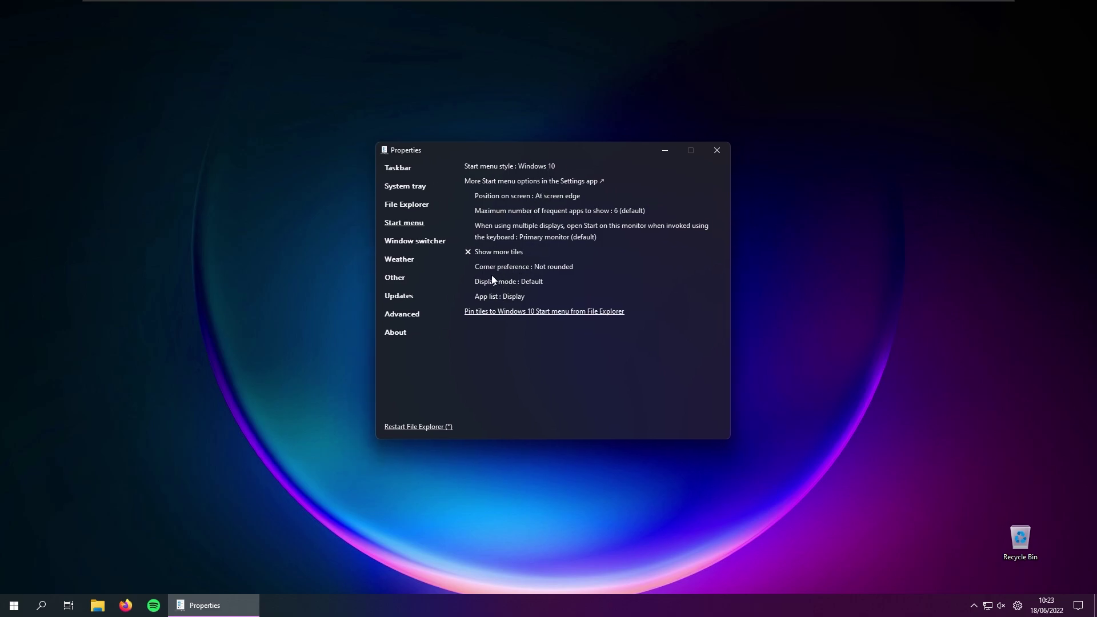
left_click(511, 298)
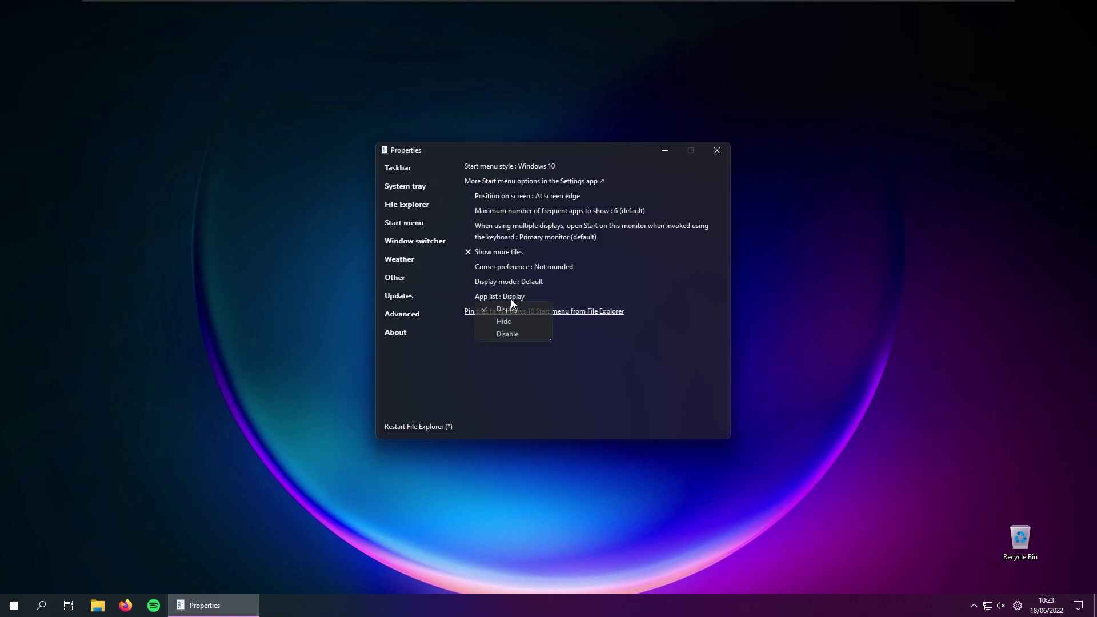
left_click(518, 335)
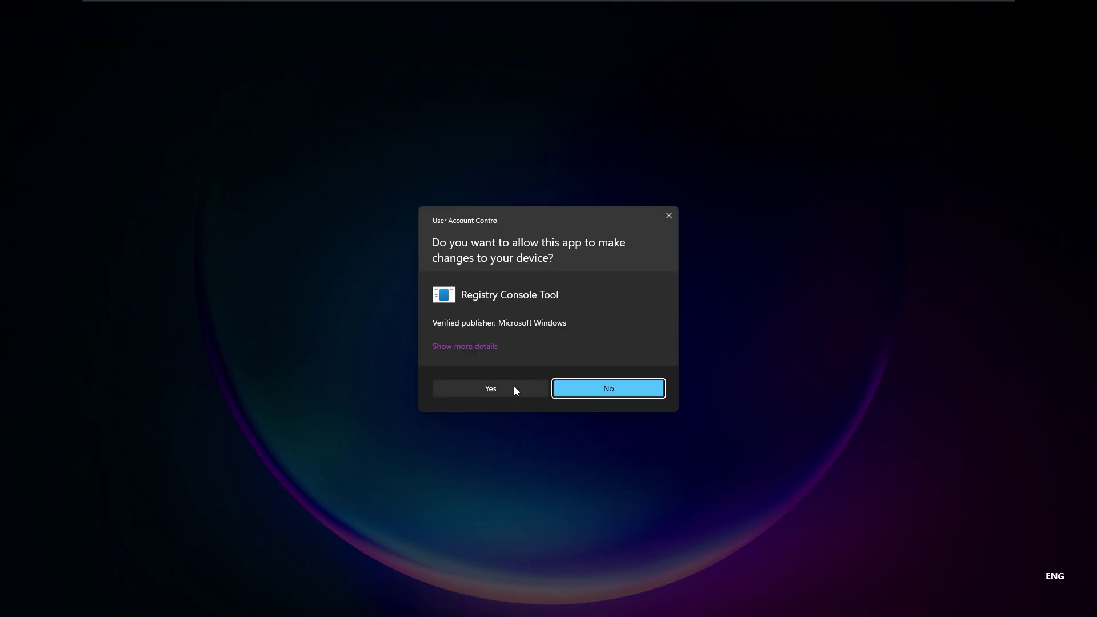
left_click(514, 390)
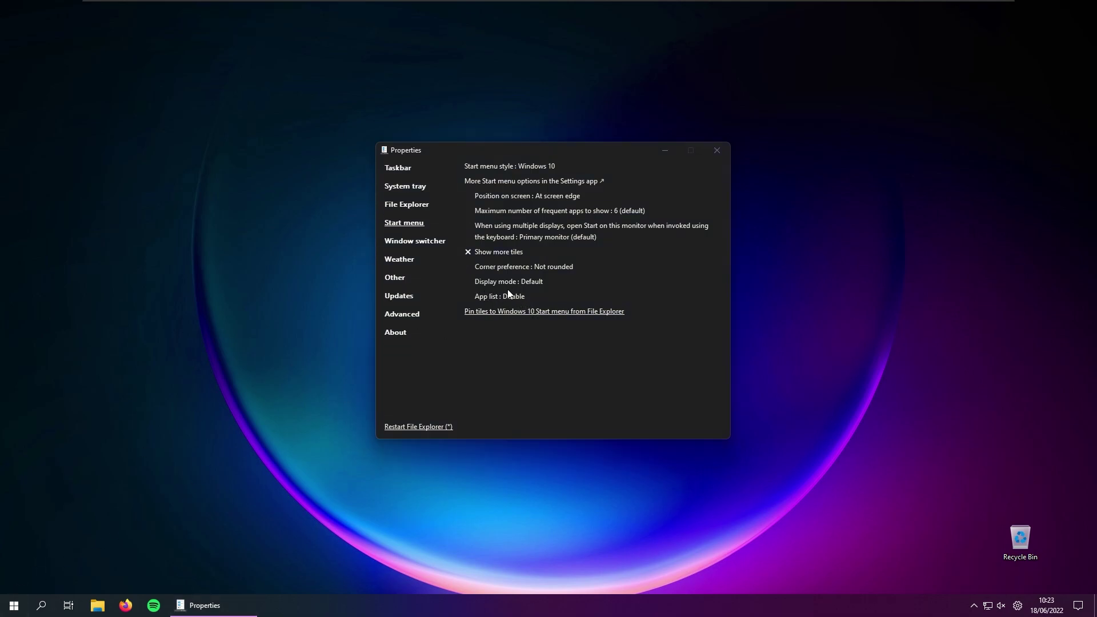
key("super")
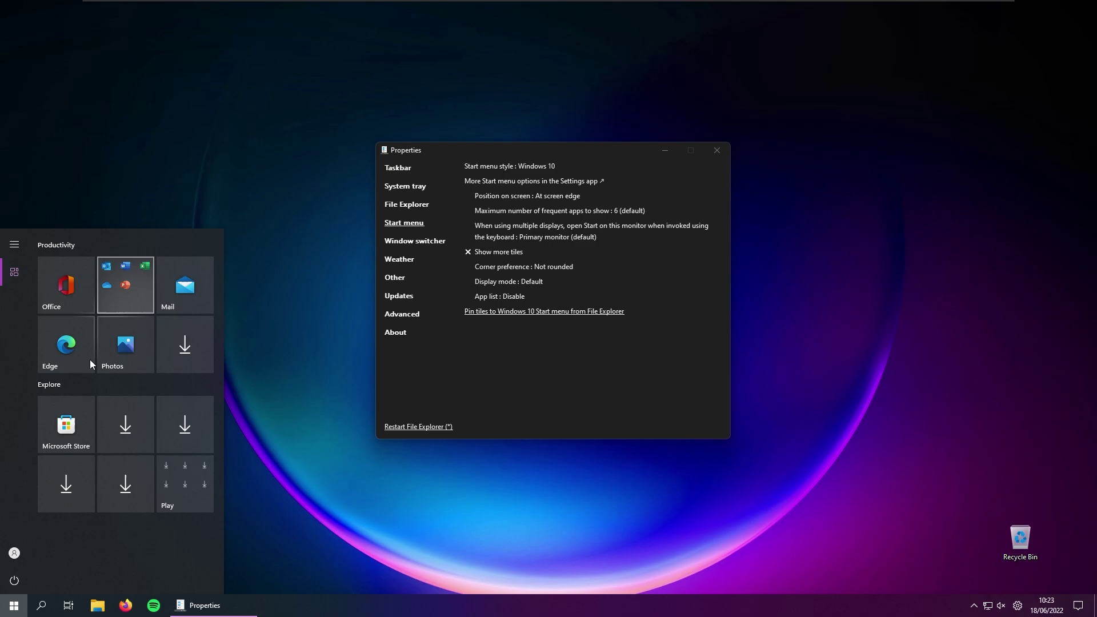
left_click(577, 364)
left_click(537, 284)
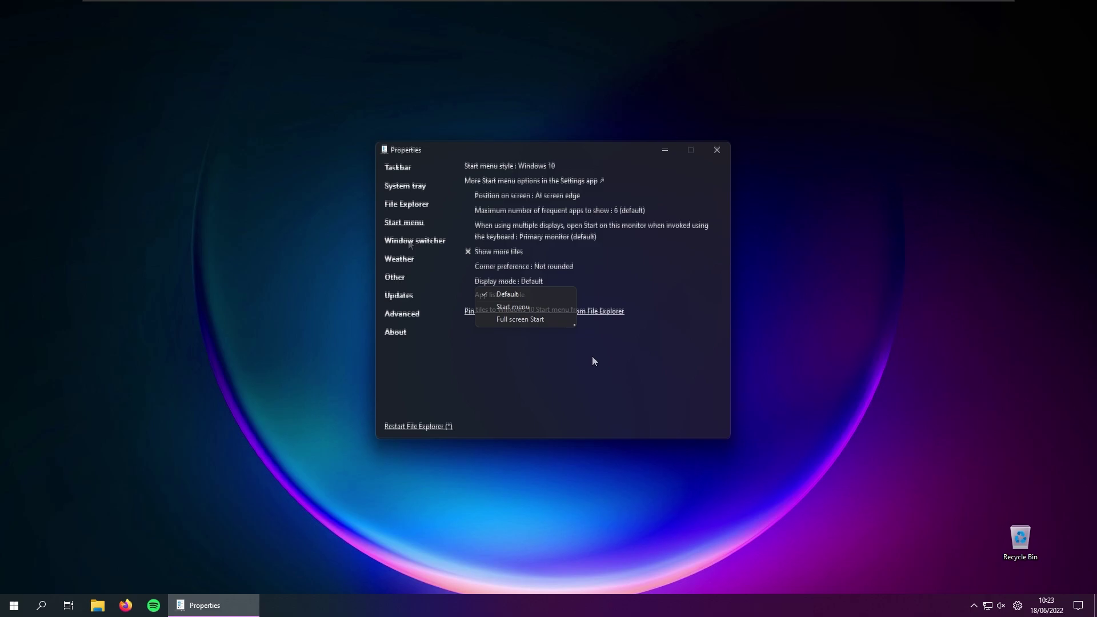
left_click(415, 241)
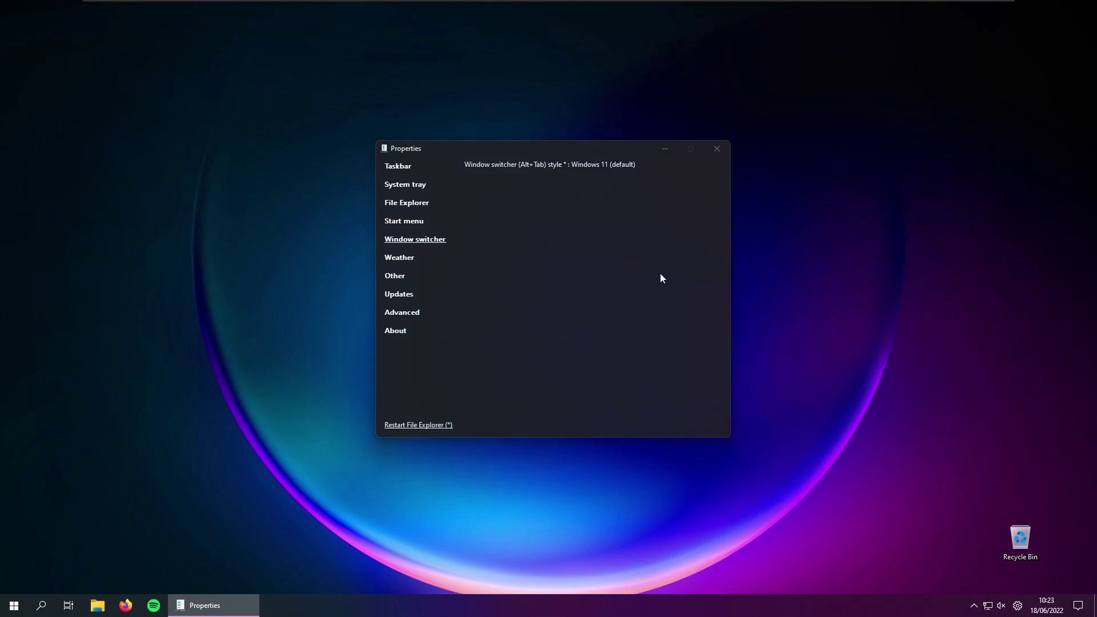
Switch the Alt+Tab window switcher to Windows NT style, test it, then view Weather and Other.
key("alt+Tab")
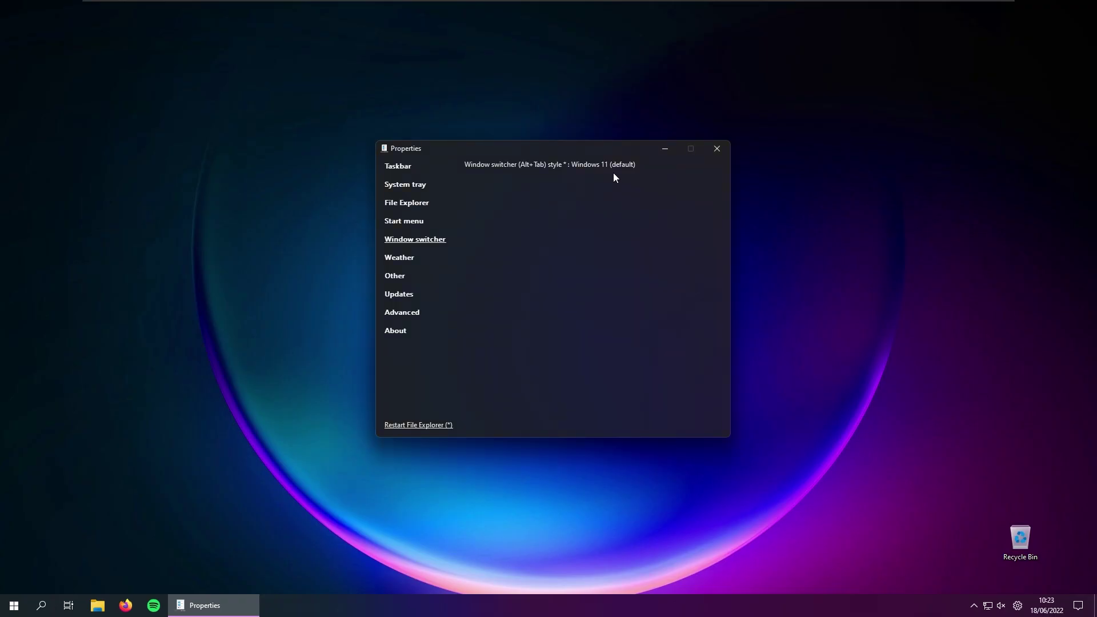
left_click(610, 164)
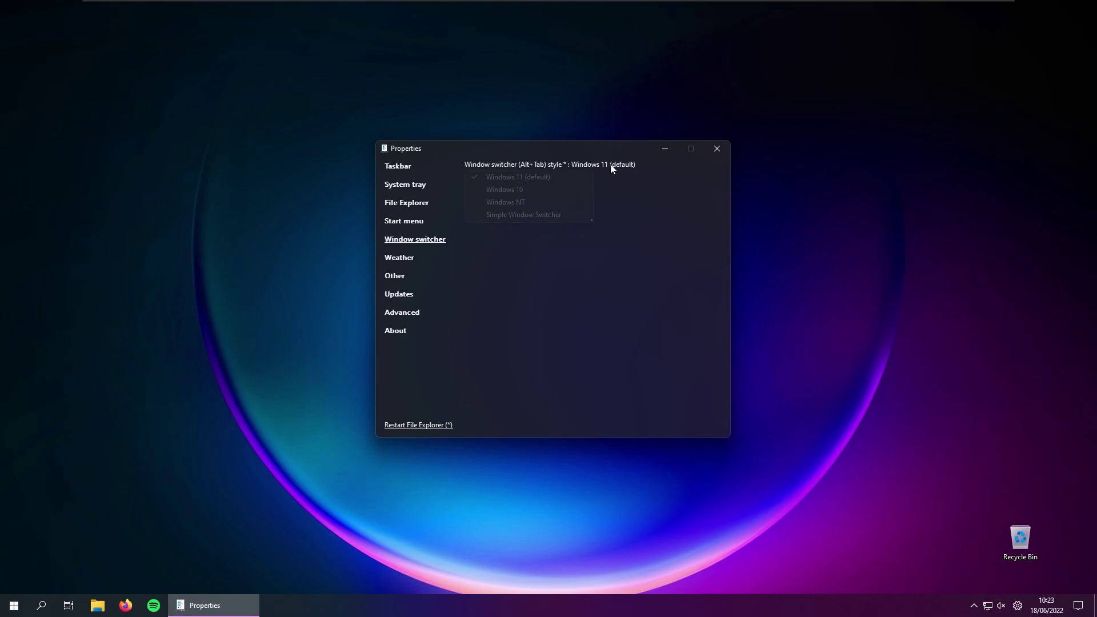
left_click(543, 203)
key("alt+Tab")
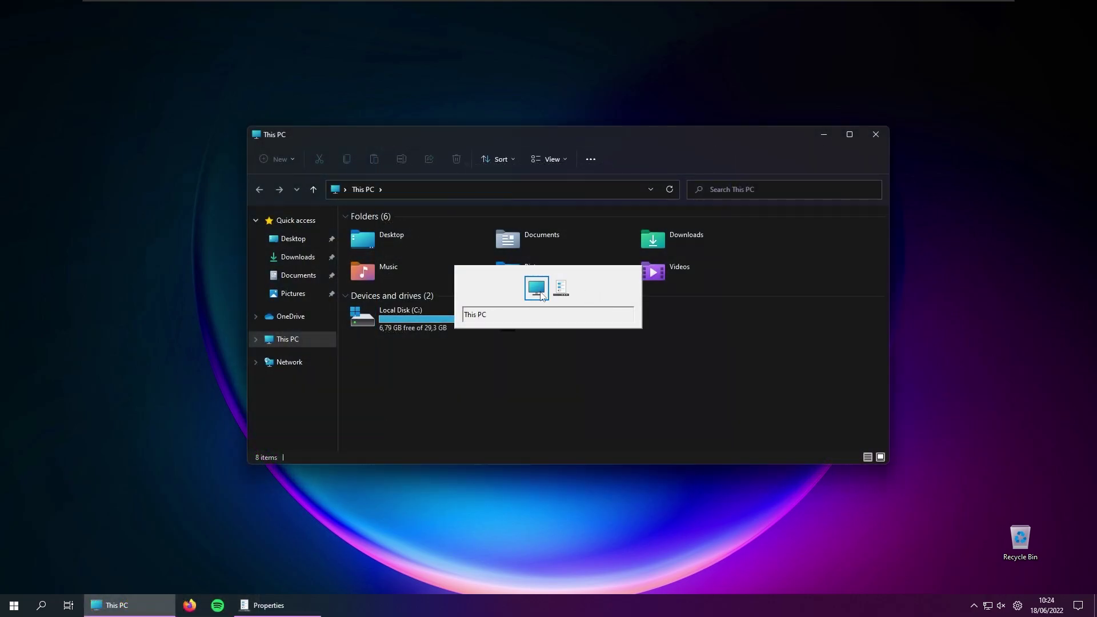
left_click(294, 603)
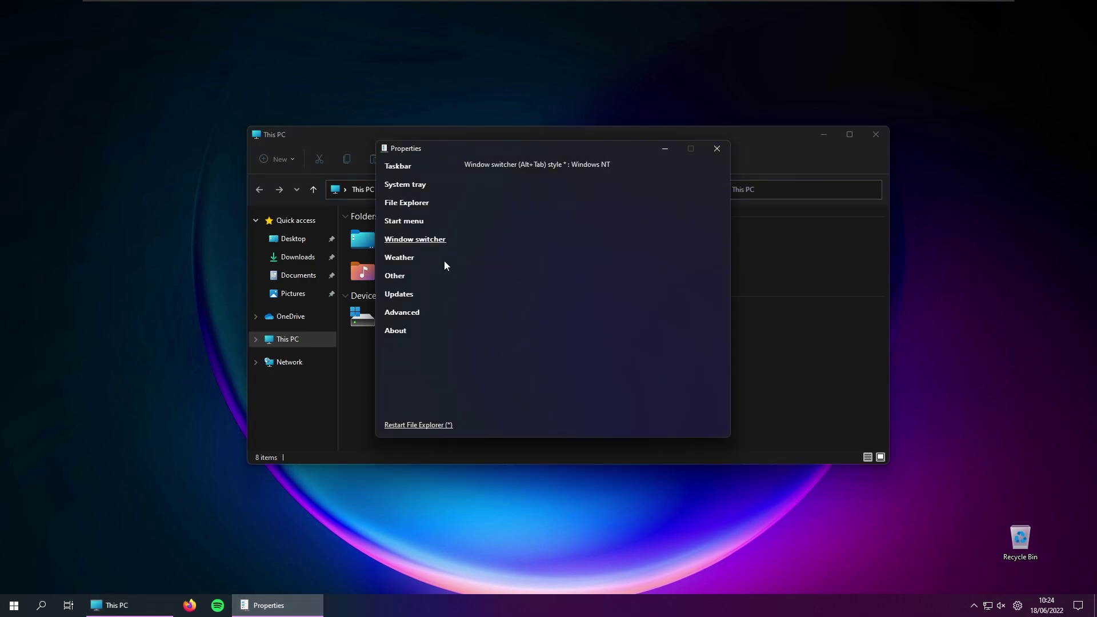
left_click(402, 259)
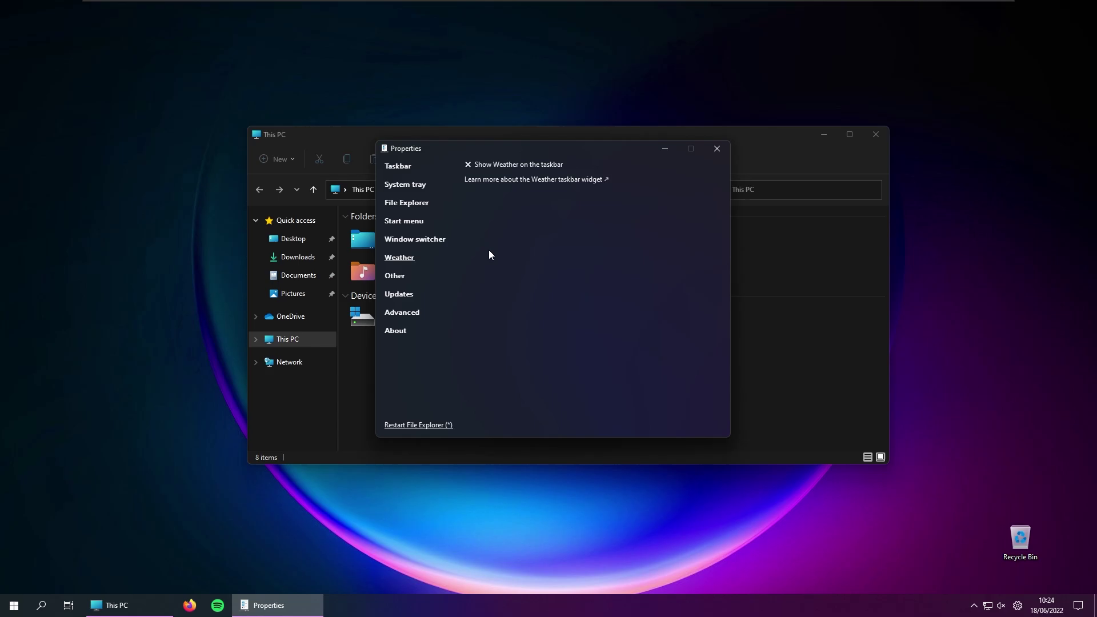
left_click(400, 276)
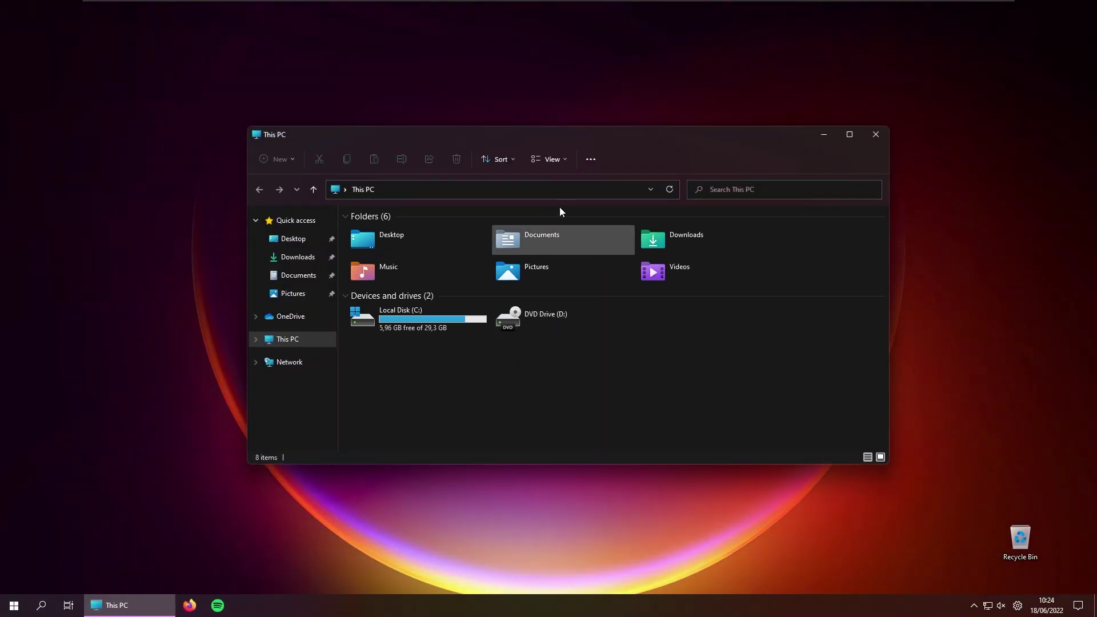
Permanently delete the ep_setup installer from Downloads, then close File Explorer.
left_click_drag(608, 137, 603, 135)
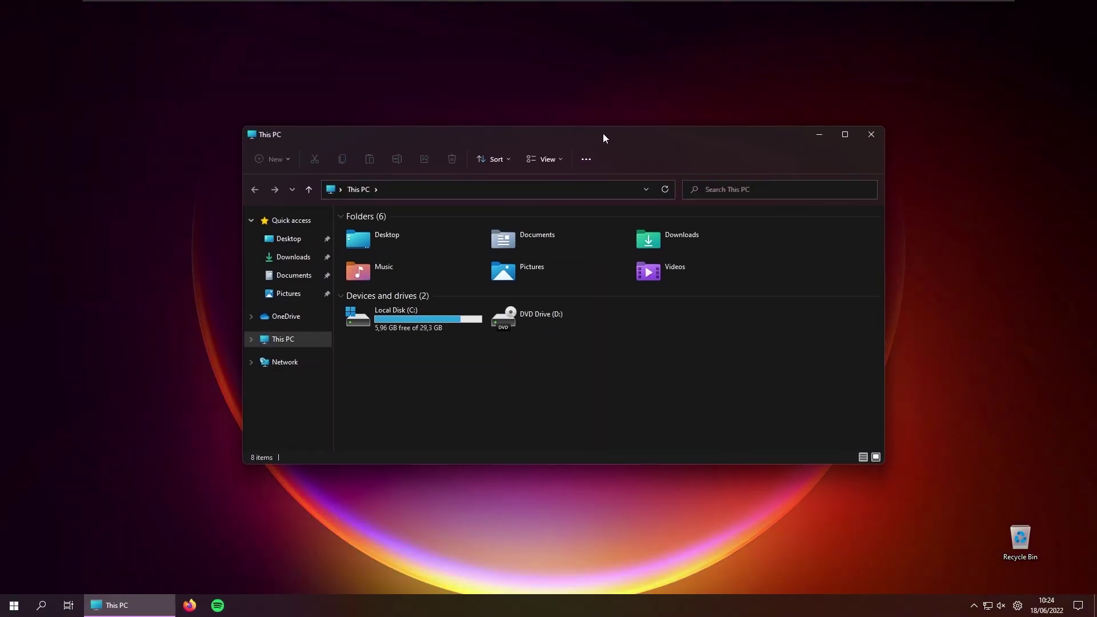
double_click(687, 251)
left_click(465, 249)
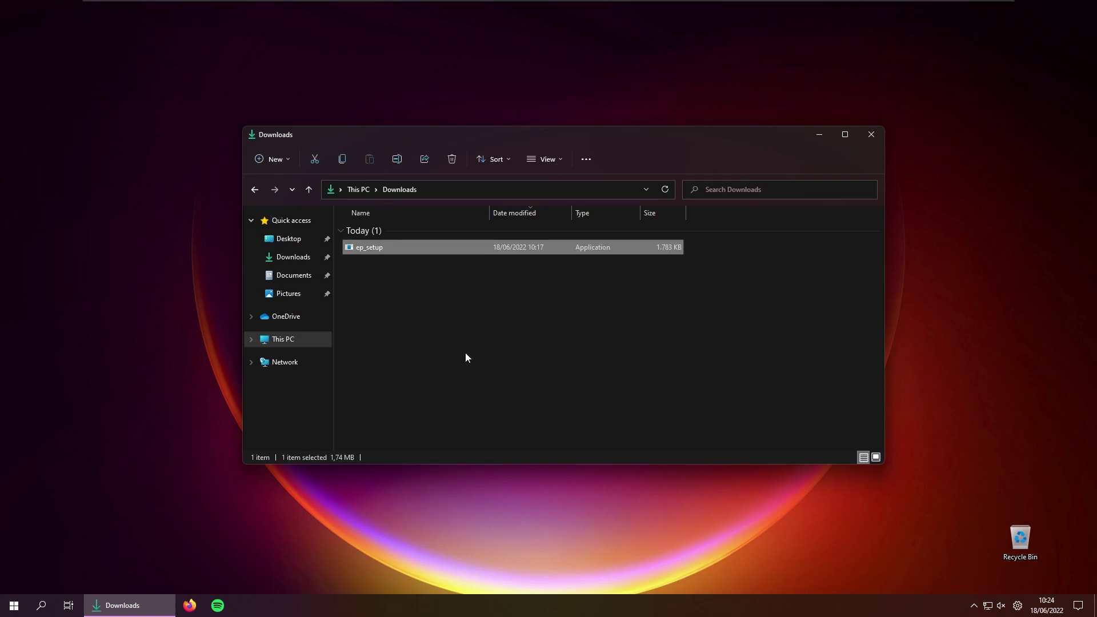
key("shift+Delete")
key("Return")
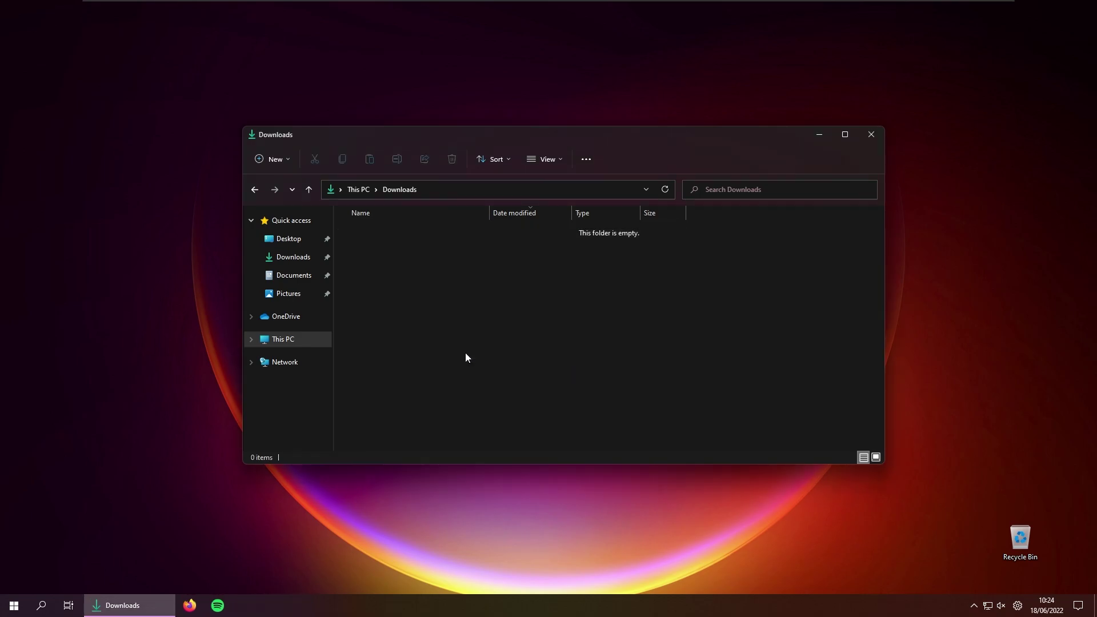
left_click(871, 134)
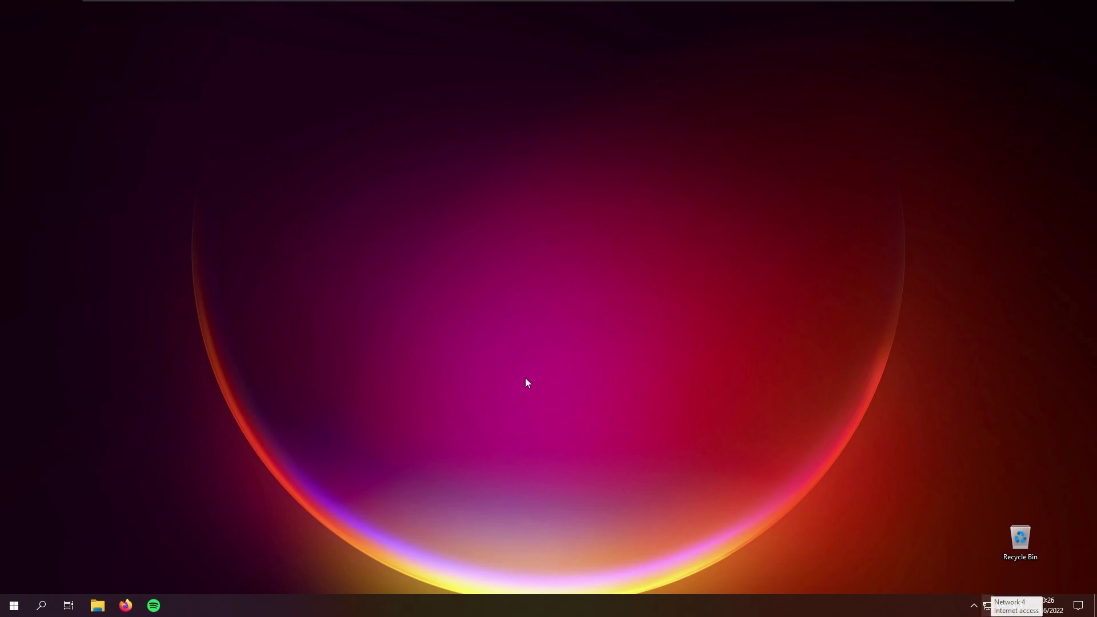
Show the Start menu with only its Productivity and Explore tiles, then dismiss it.
left_click(14, 605)
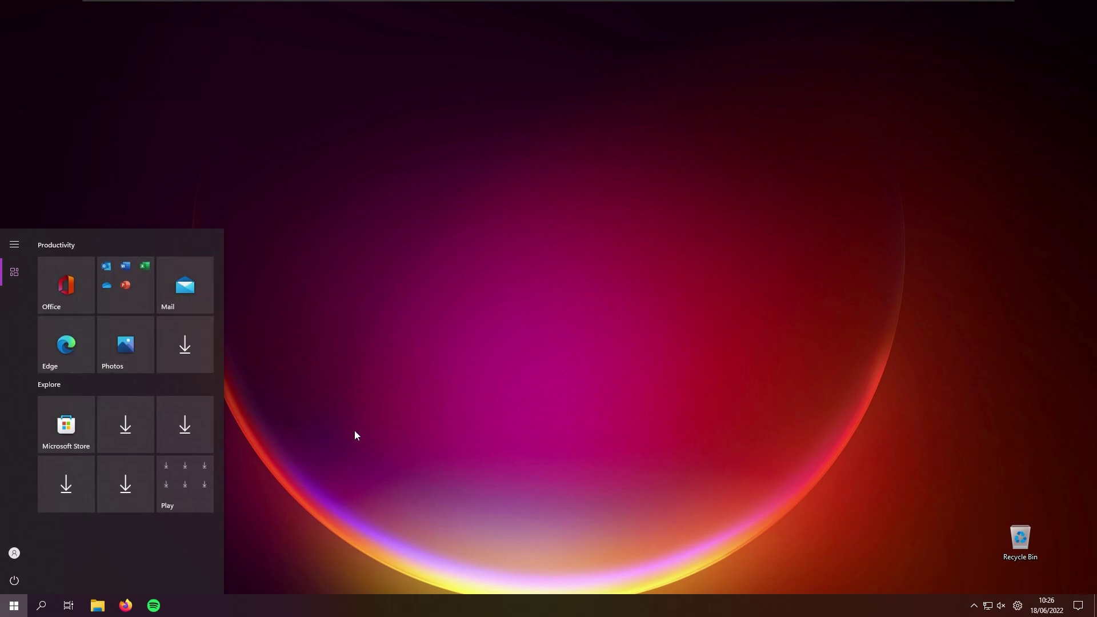
key("Escape")
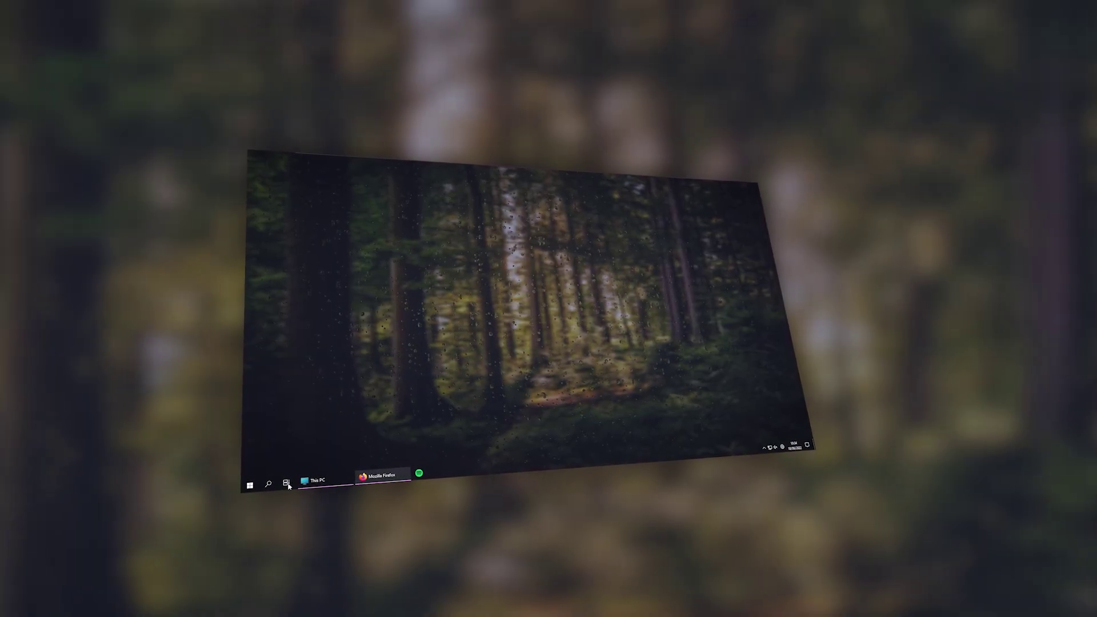
left_click(250, 485)
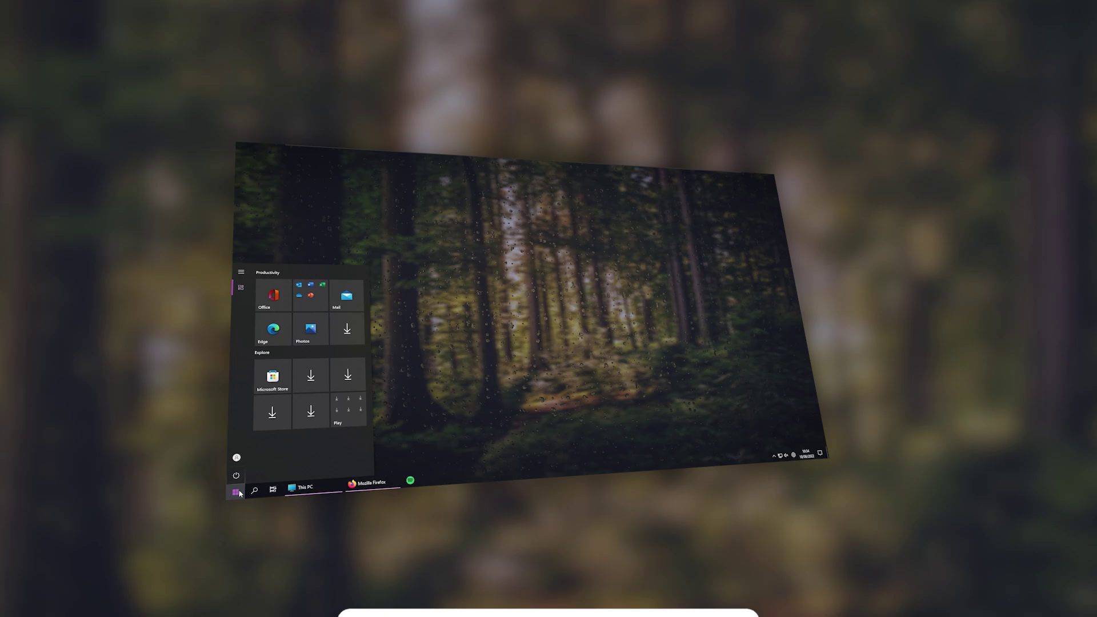
left_click(240, 491)
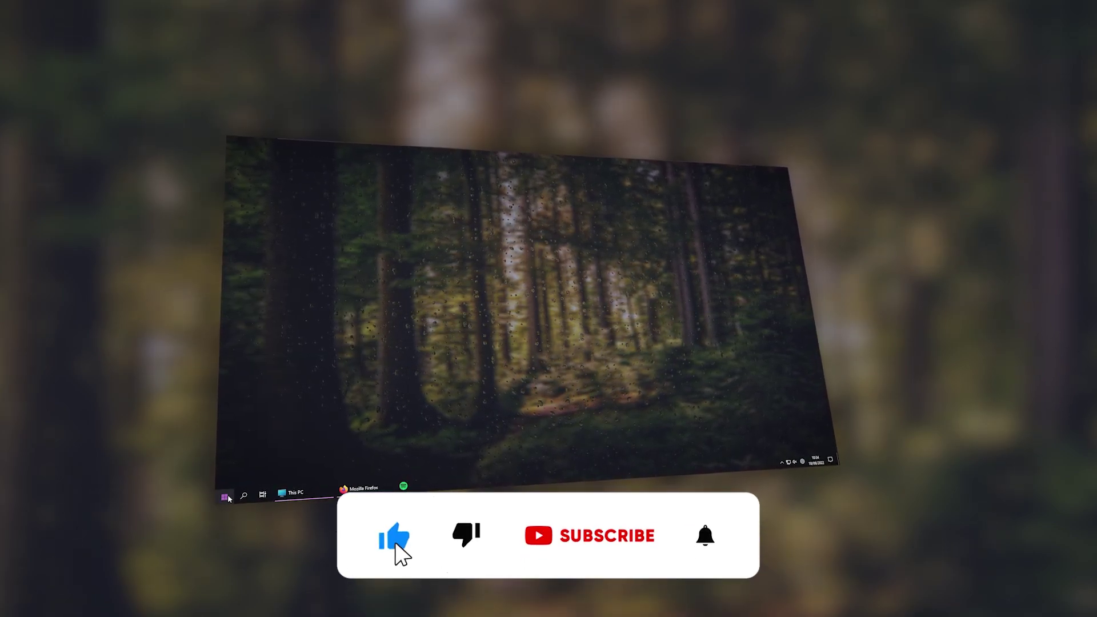
left_click(228, 497)
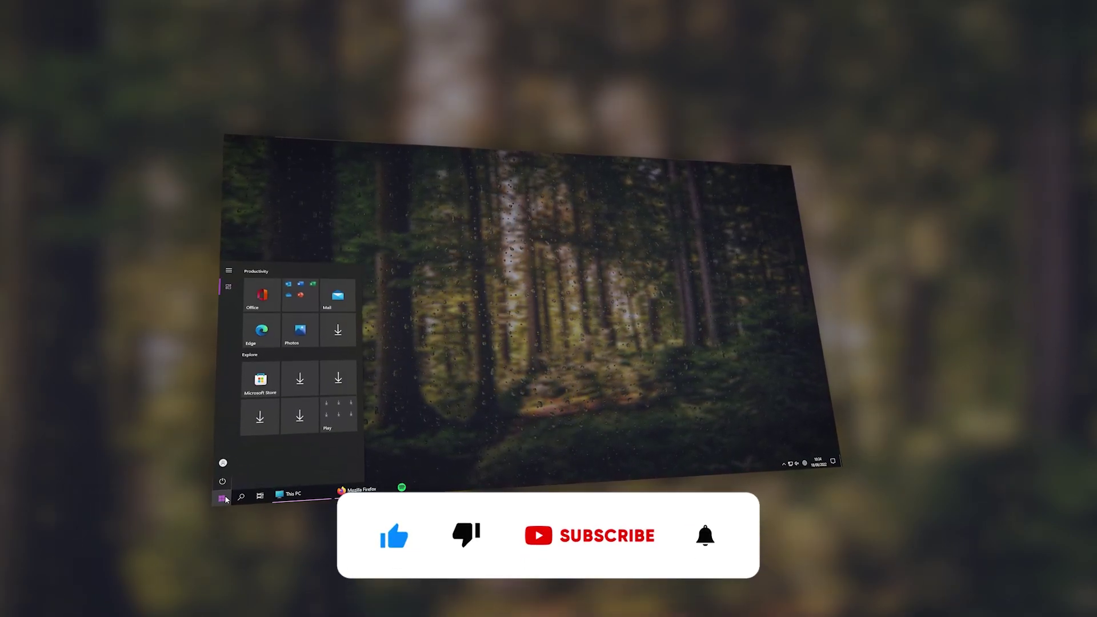
left_click(417, 443)
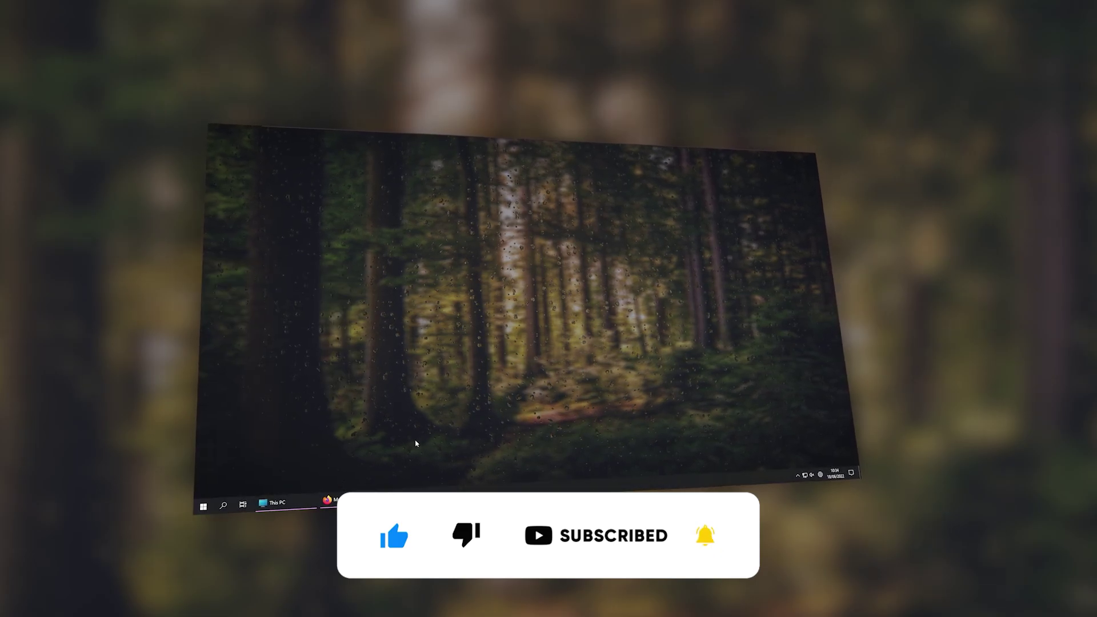